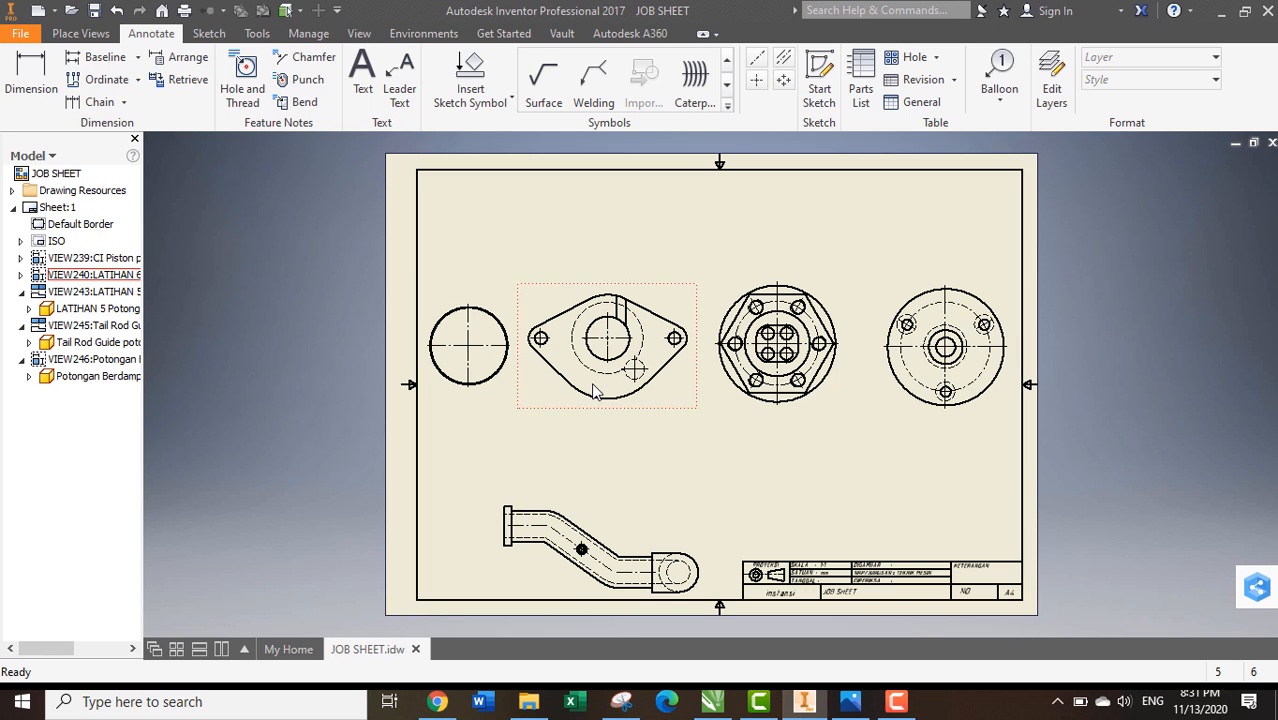
Draw a horizontal section line through the centre of the plain round piston view, extending slightly beyond both sides
scroll(497, 338, "down", 2)
scroll(497, 338, "up", 3)
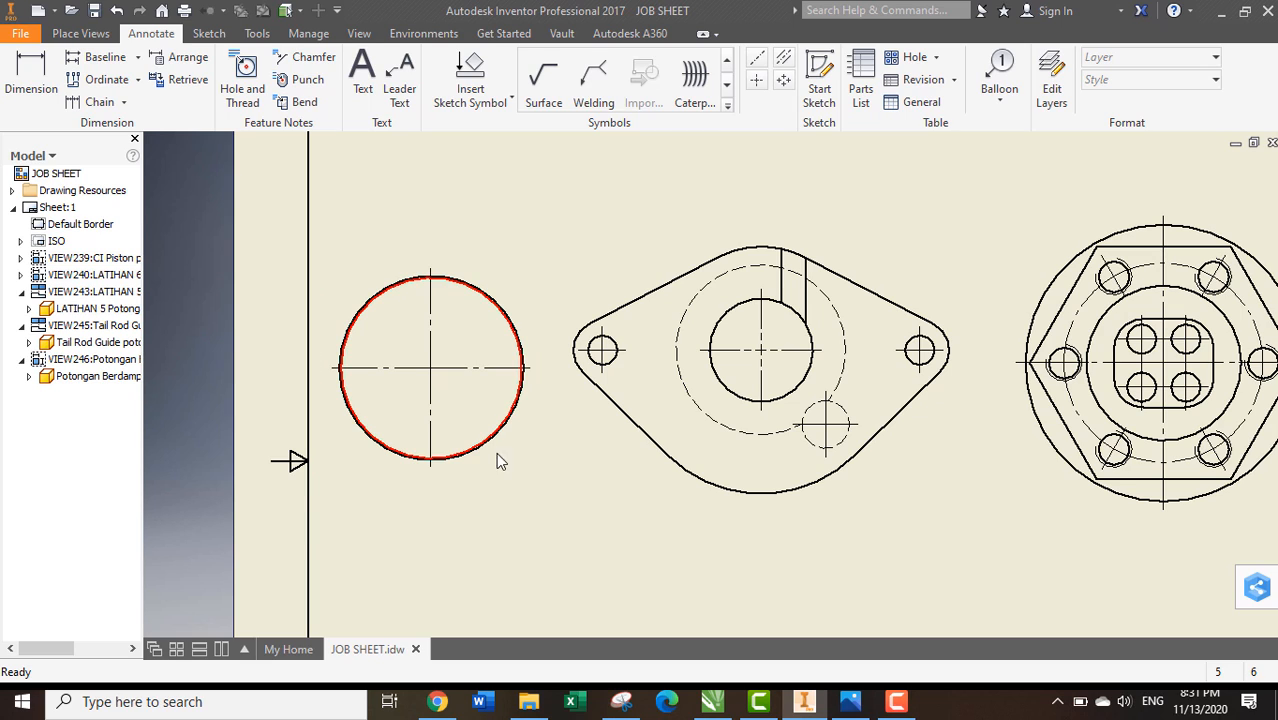
middle_click_drag(499, 456, 497, 521)
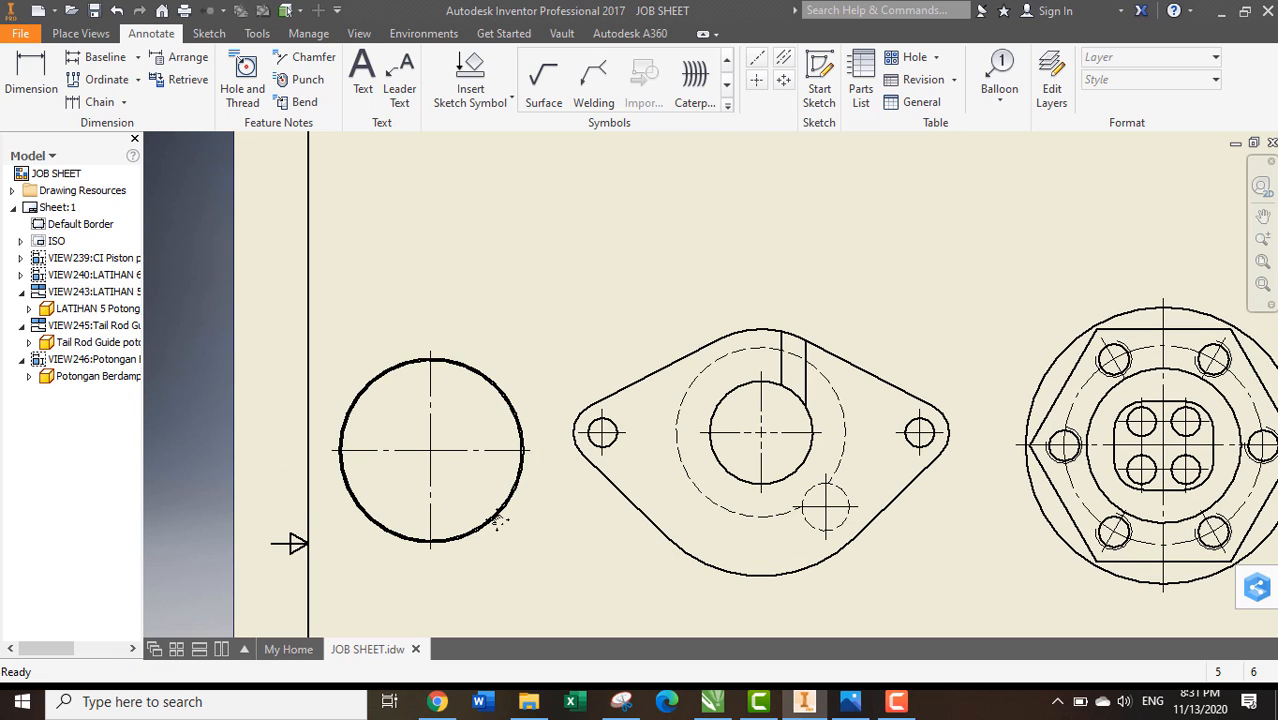
left_click(63, 34)
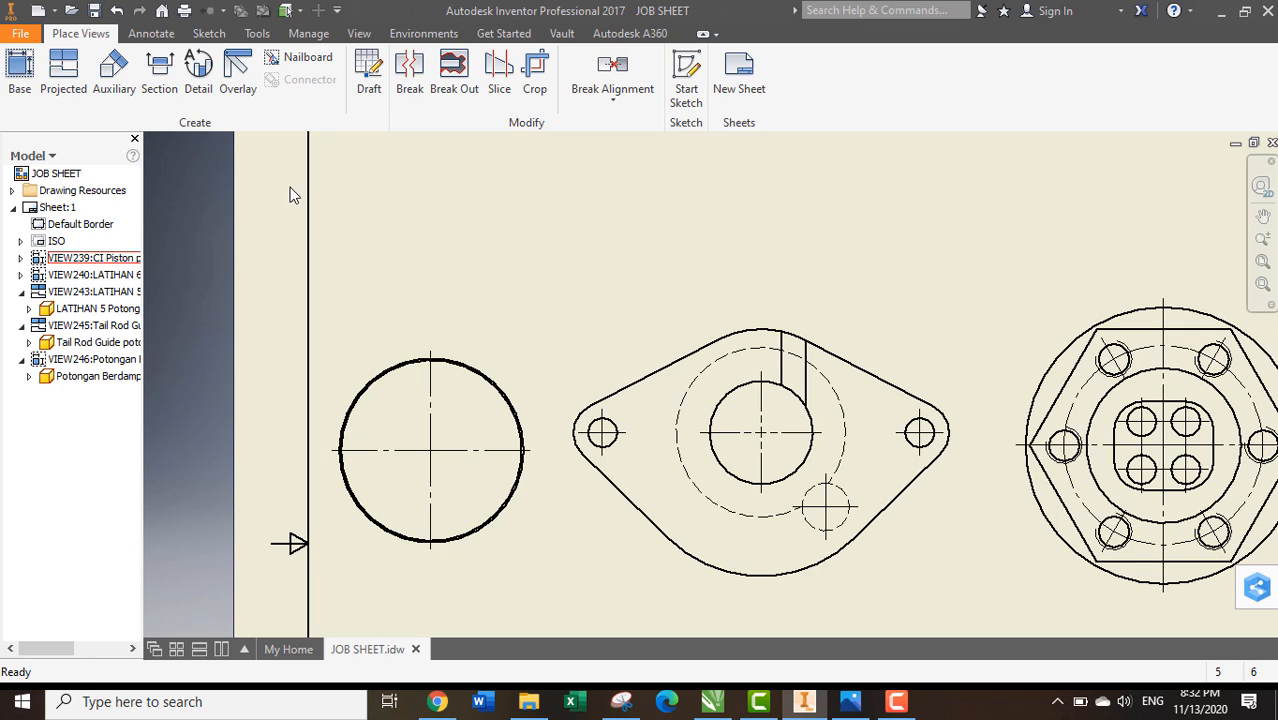
left_click(172, 65)
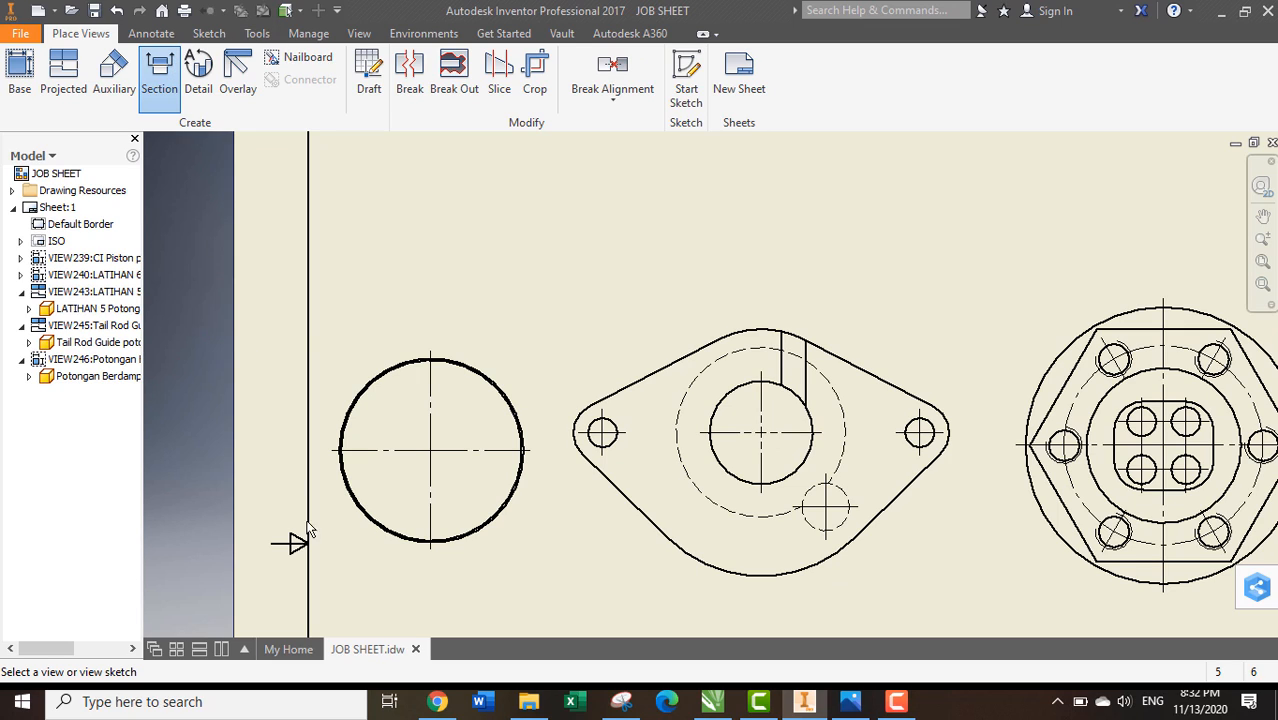
left_click(367, 561)
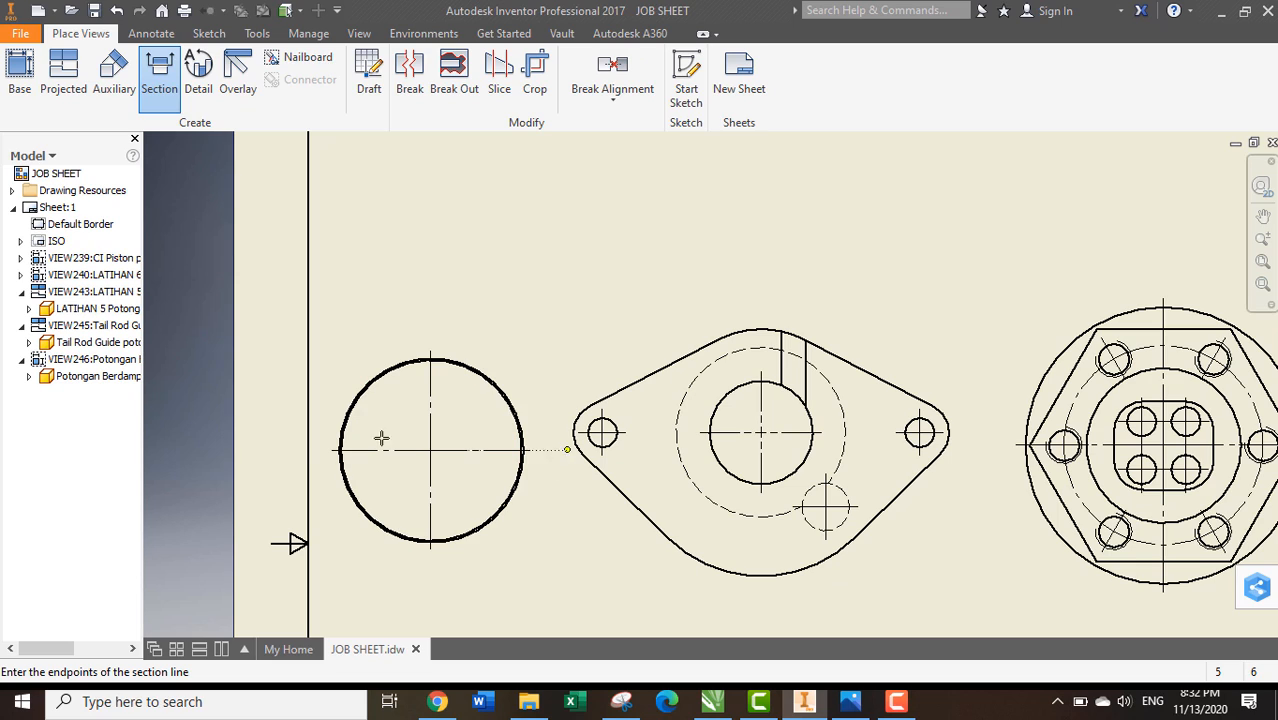
left_click(320, 450)
left_click(549, 449)
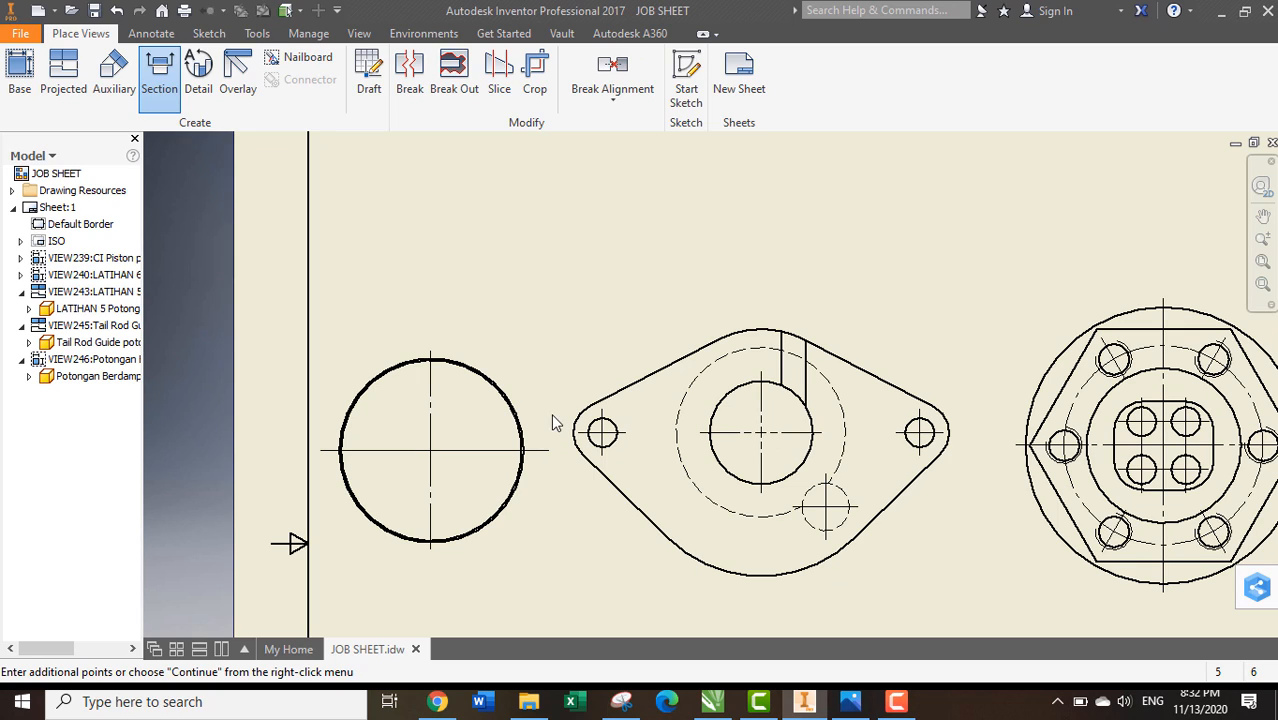
Place the piston's full-depth projected section view U at 1:2 scale above the round parent view
right_click(557, 517)
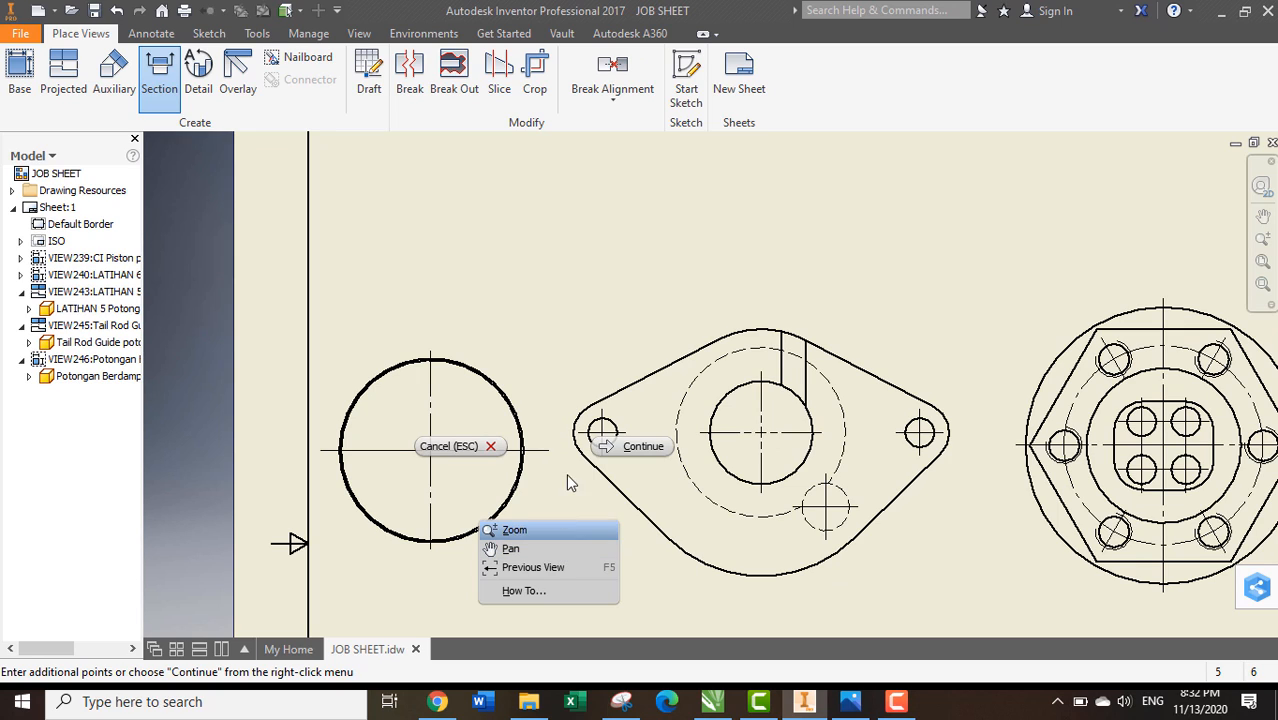
left_click(630, 449)
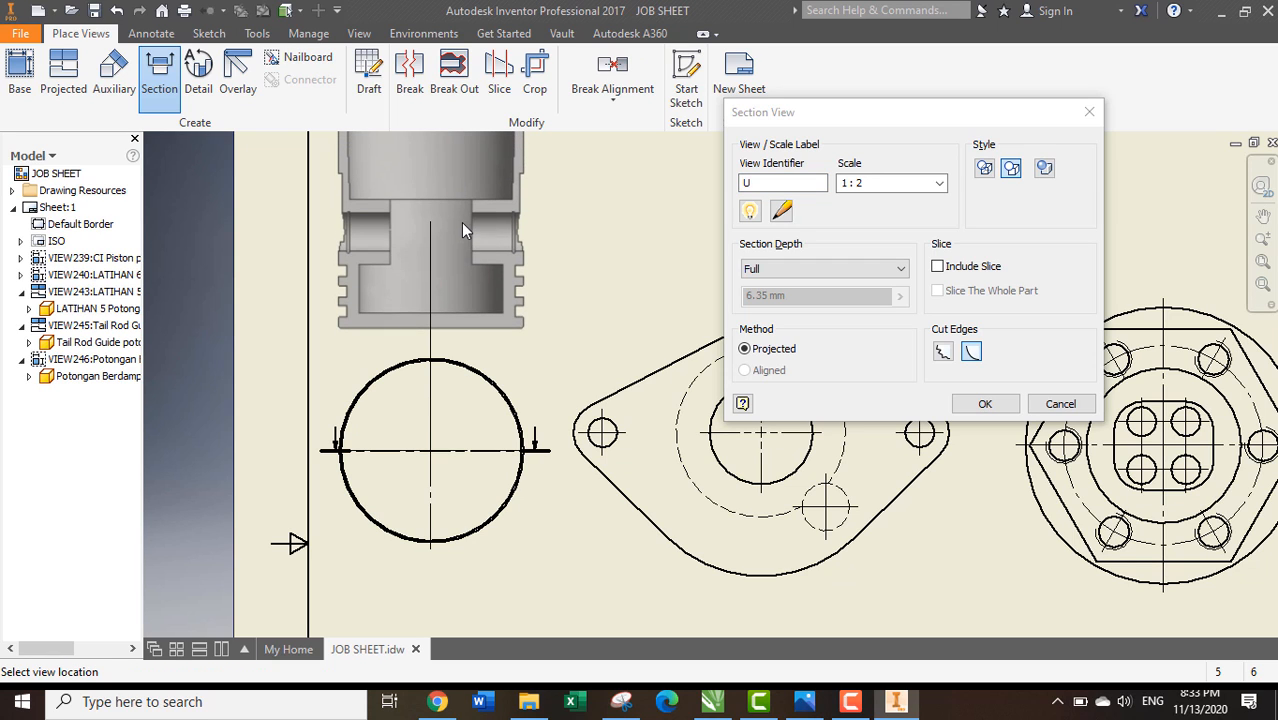
middle_click_drag(466, 219, 470, 307)
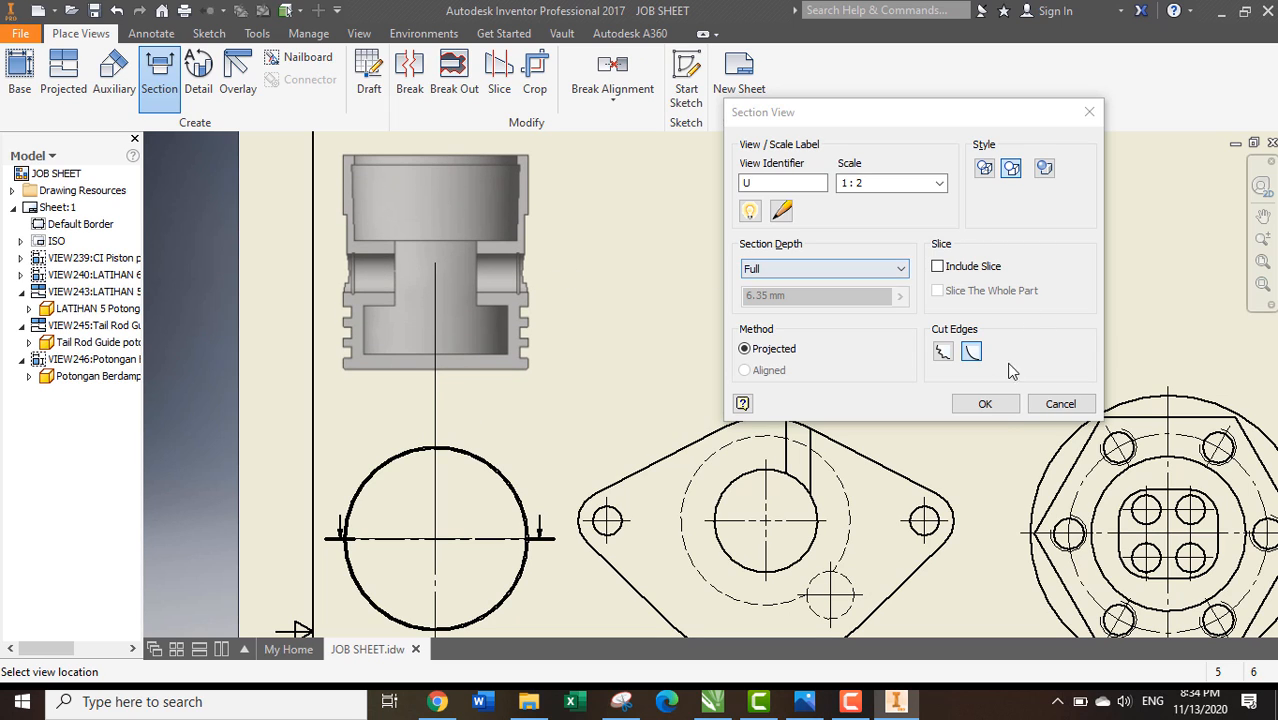
left_click(1000, 405)
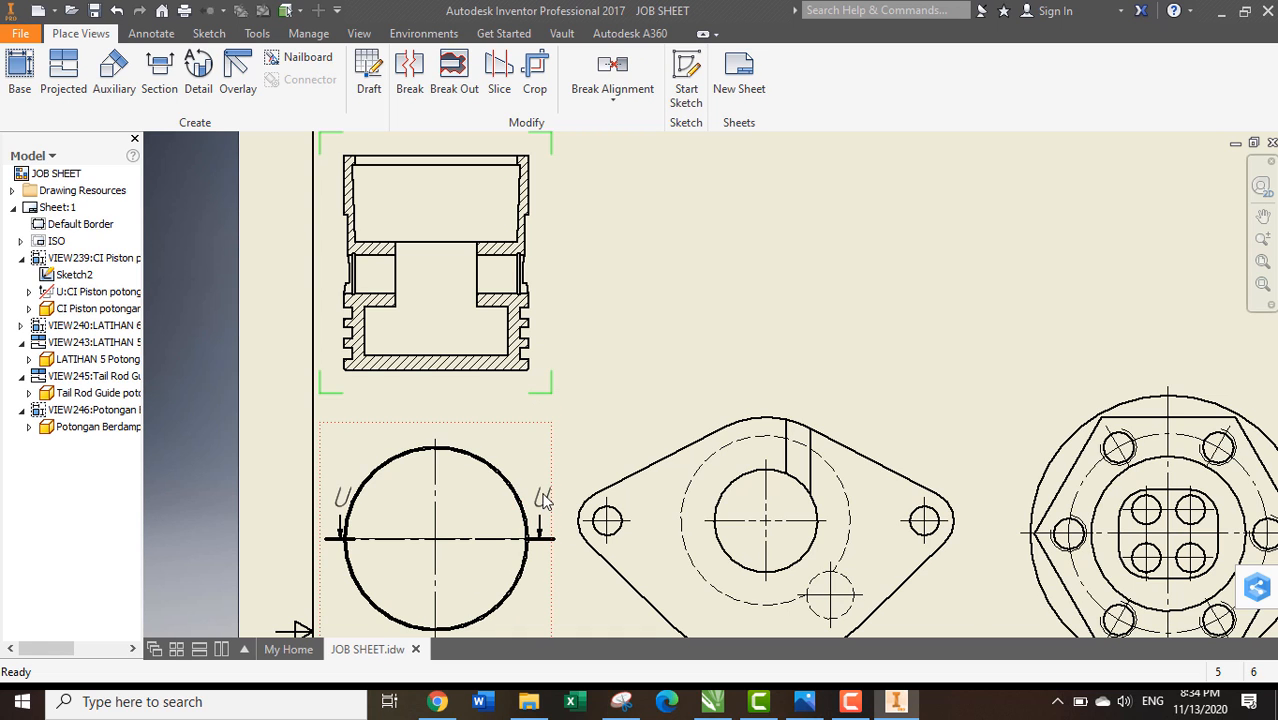
Move the U-U (1:2) label down inside the sheet border, just above the piston's section view
middle_click_drag(520, 450, 453, 338)
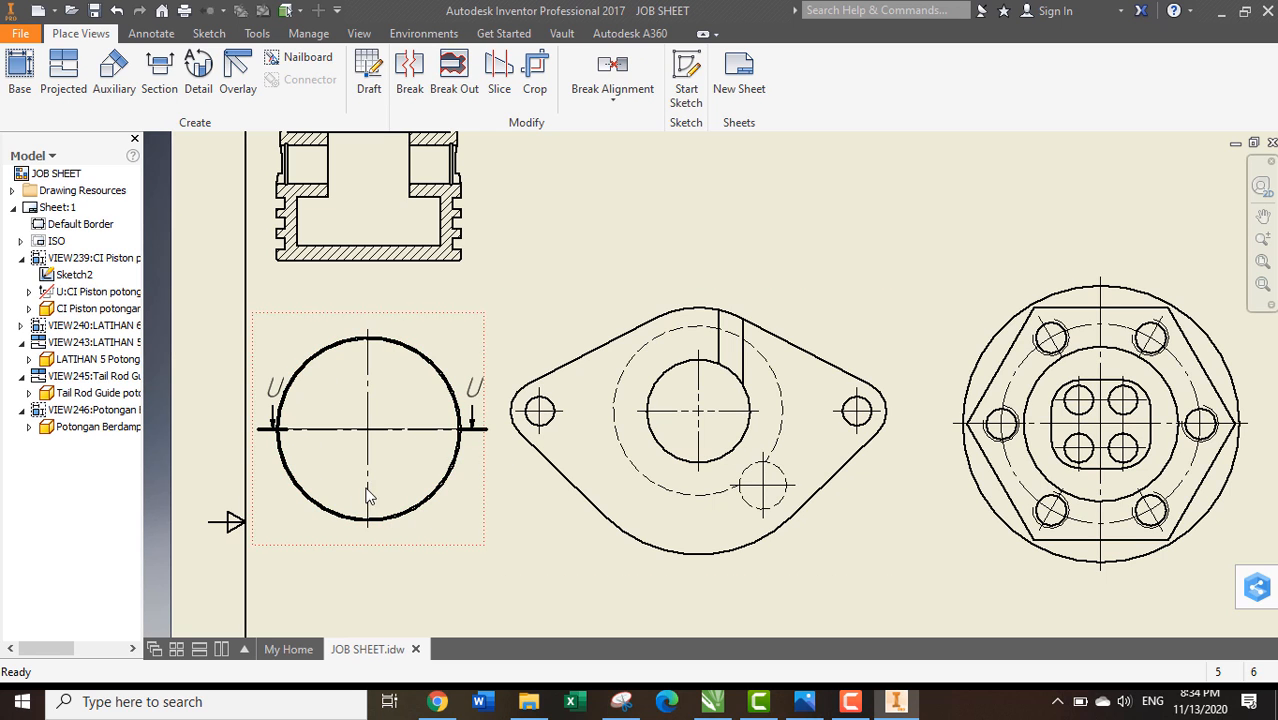
left_click_drag(380, 429, 383, 427)
middle_click_drag(550, 383, 523, 541)
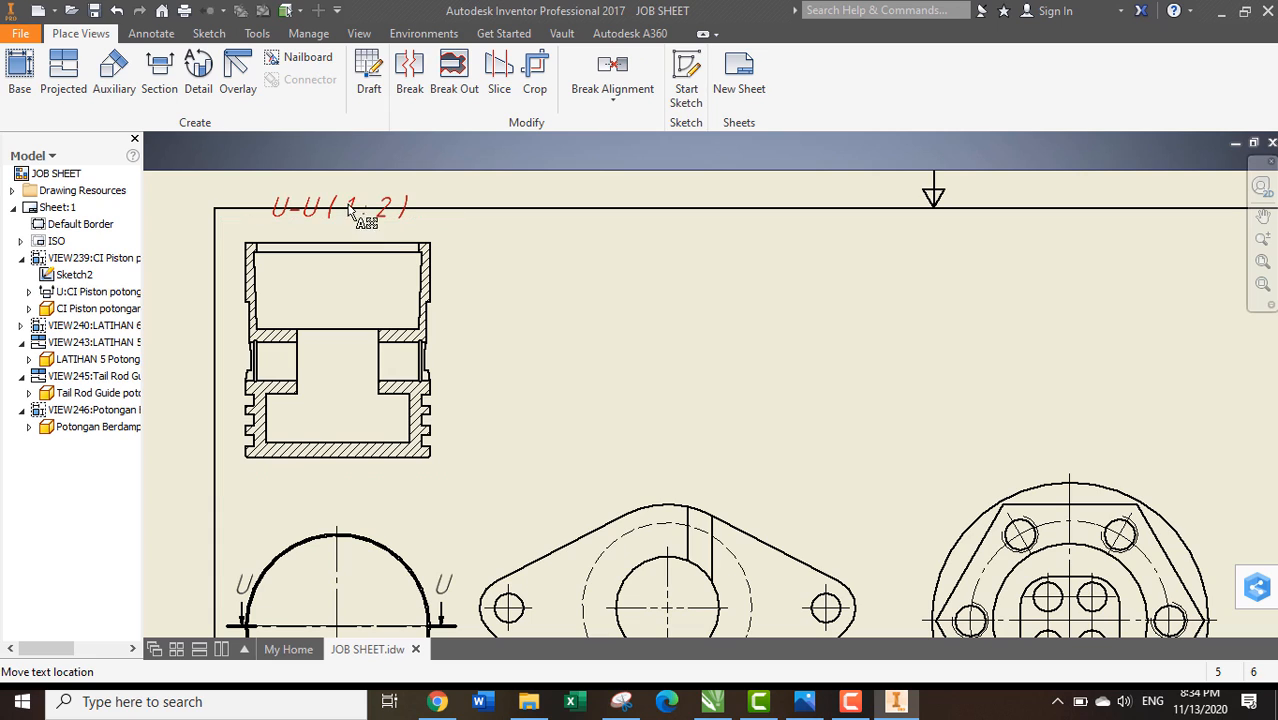
left_click_drag(350, 214, 352, 226)
scroll(551, 328, "down", 3)
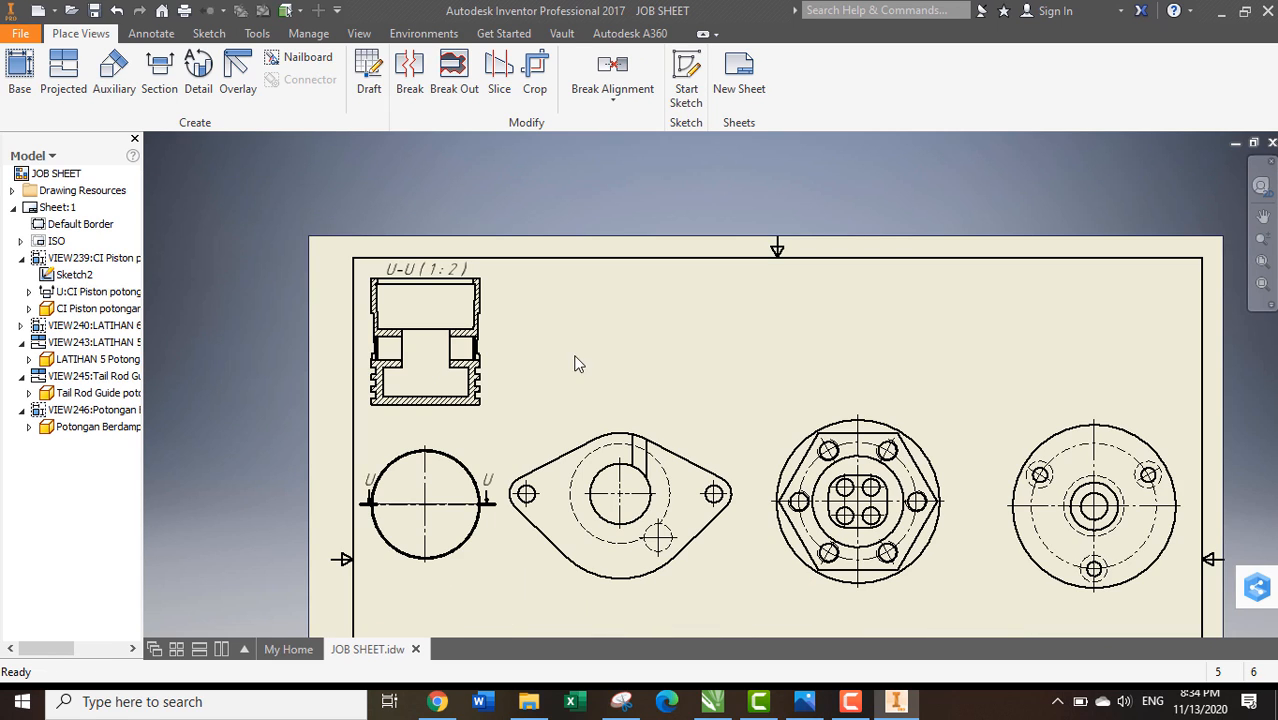
Draw an L-shaped section line on the diamond-shaped flange view, from beyond its right edge to the centre and up past its upper edge
middle_click_drag(421, 365, 134, 338)
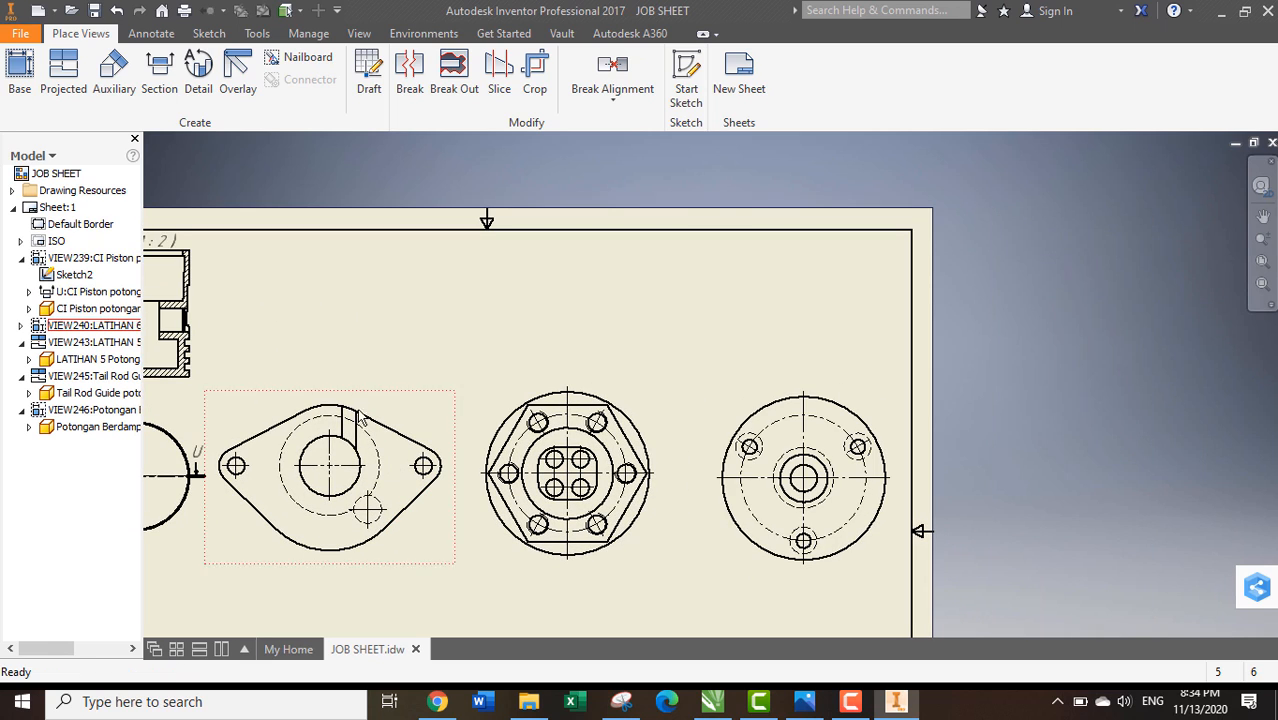
left_click(178, 104)
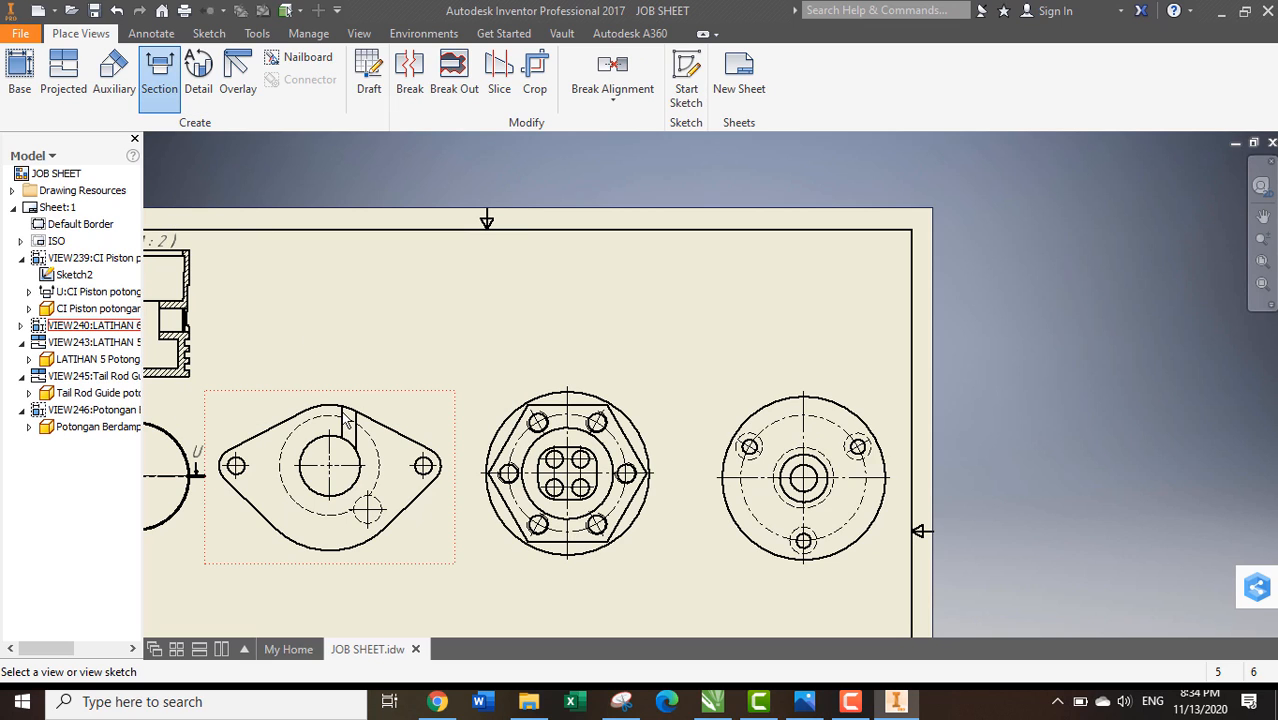
left_click(418, 402)
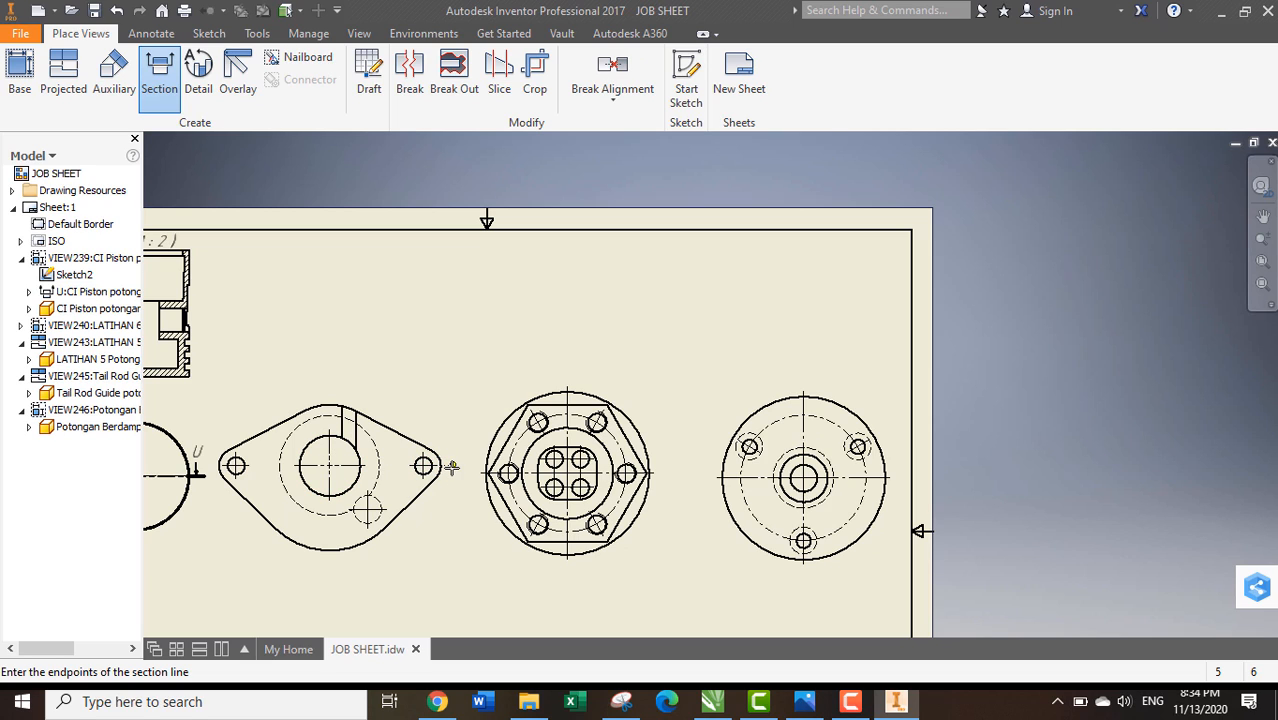
scroll(455, 468, "down", 4)
scroll(447, 468, "up", 7)
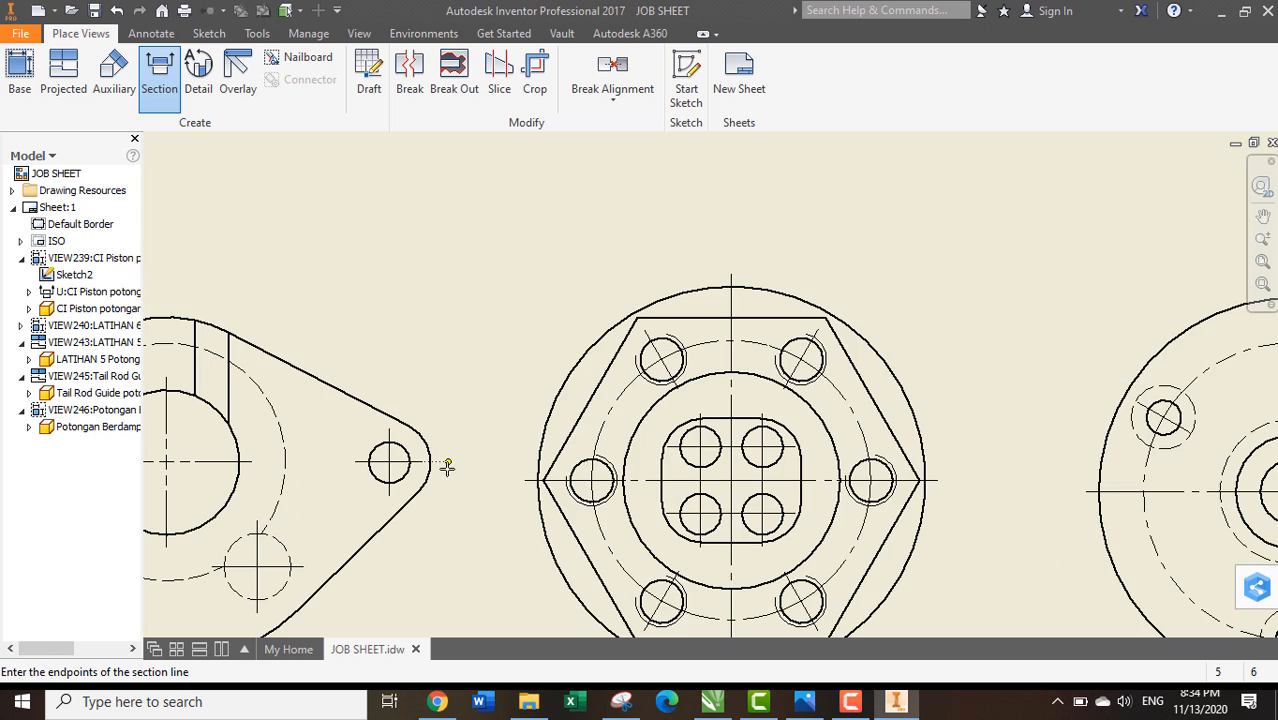
middle_click_drag(445, 468, 778, 450)
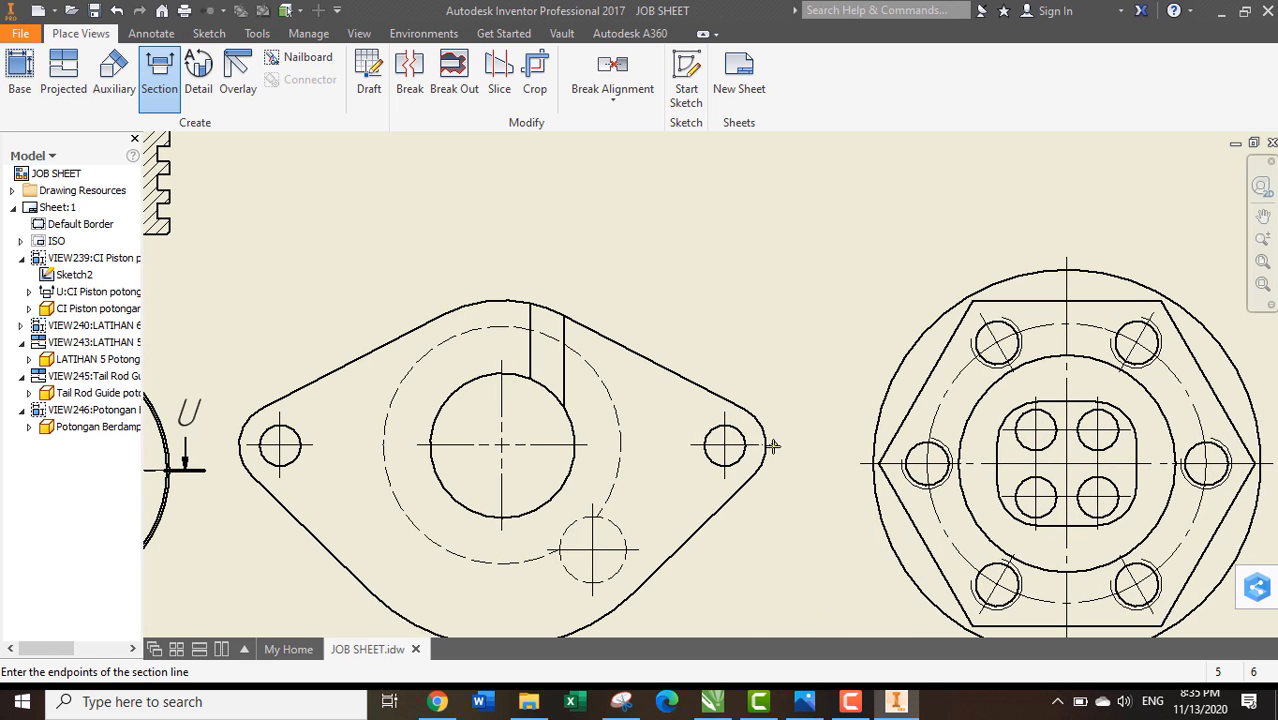
left_click(797, 445)
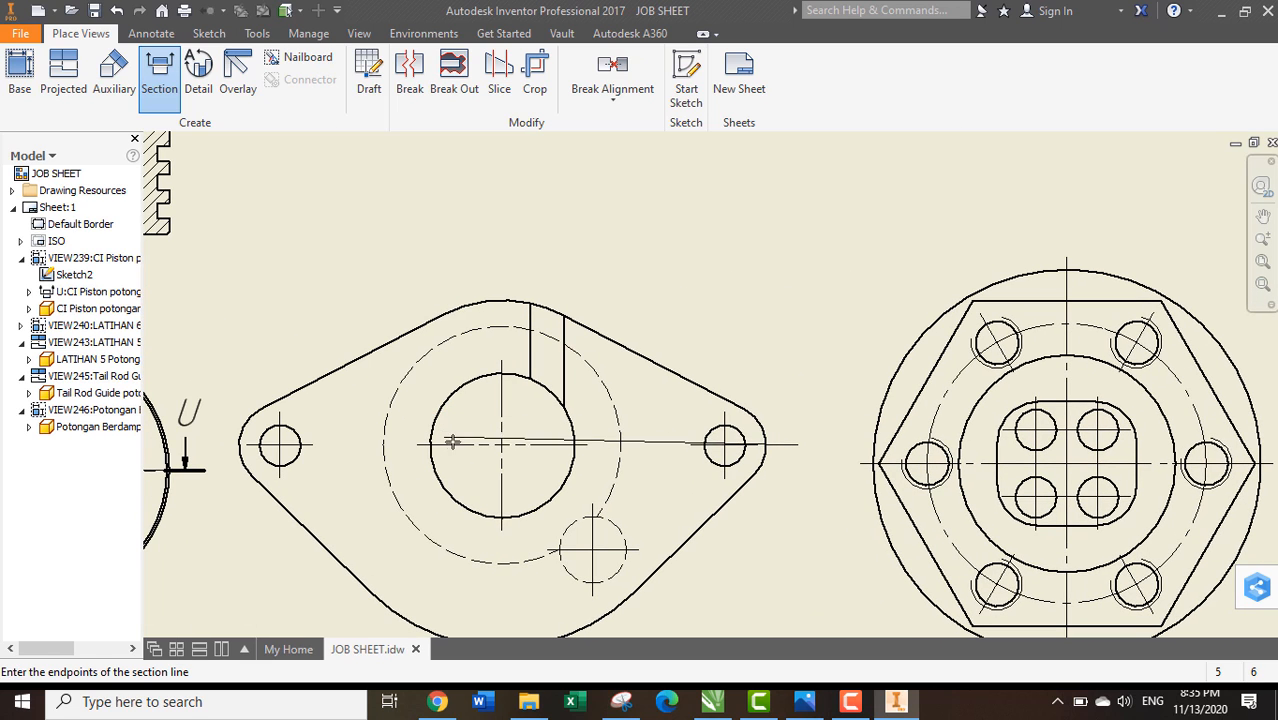
left_click(502, 445)
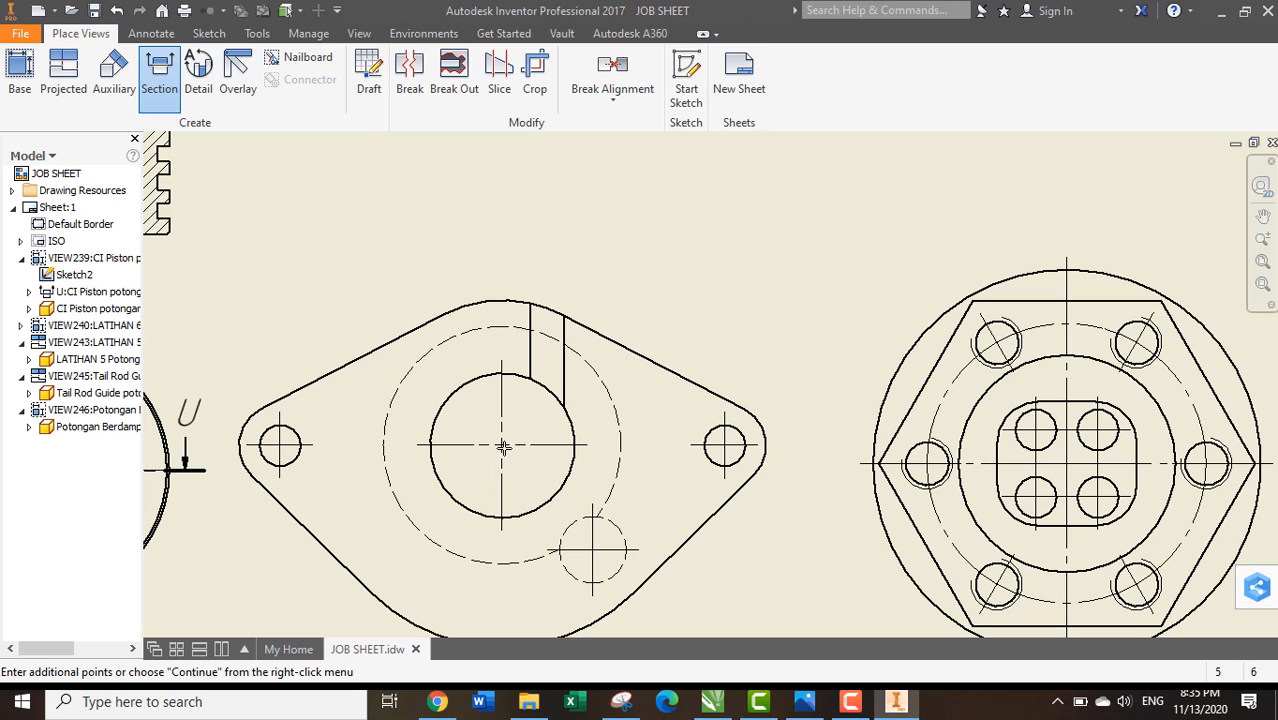
right_click(502, 215)
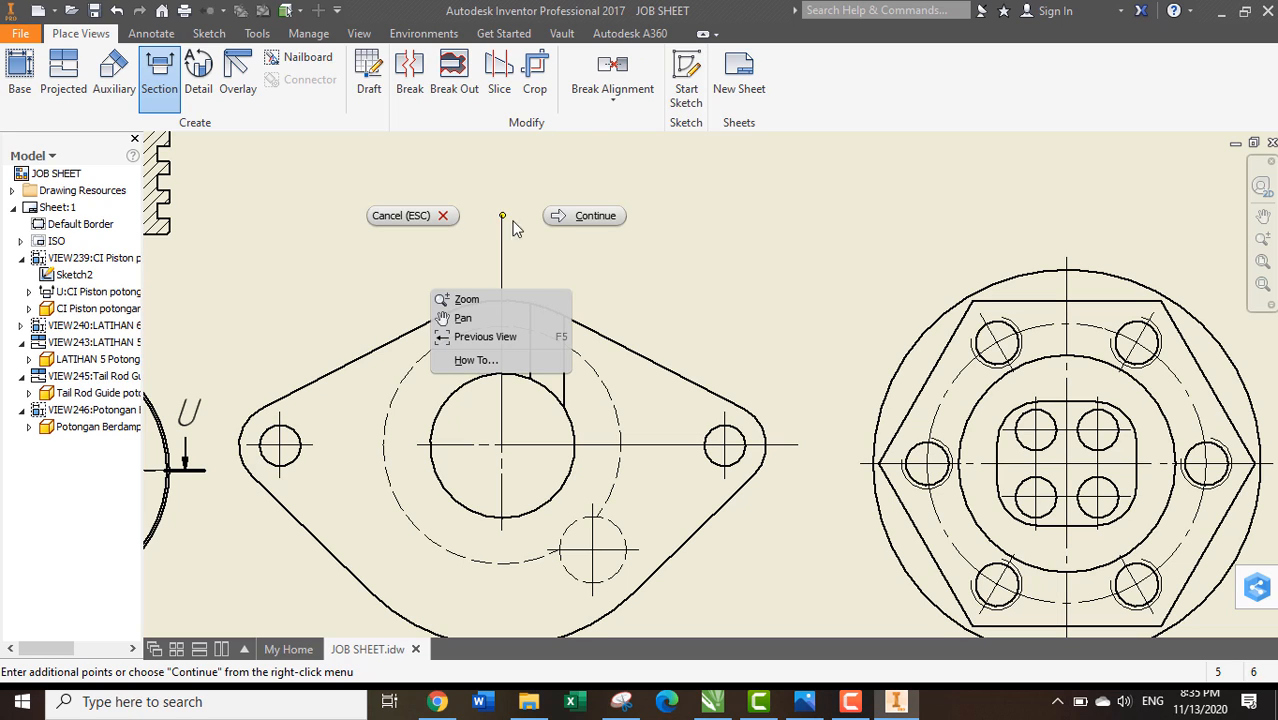
Place the flange's full-depth projected section view V at 1:1 scale above its parent view
left_click(575, 216)
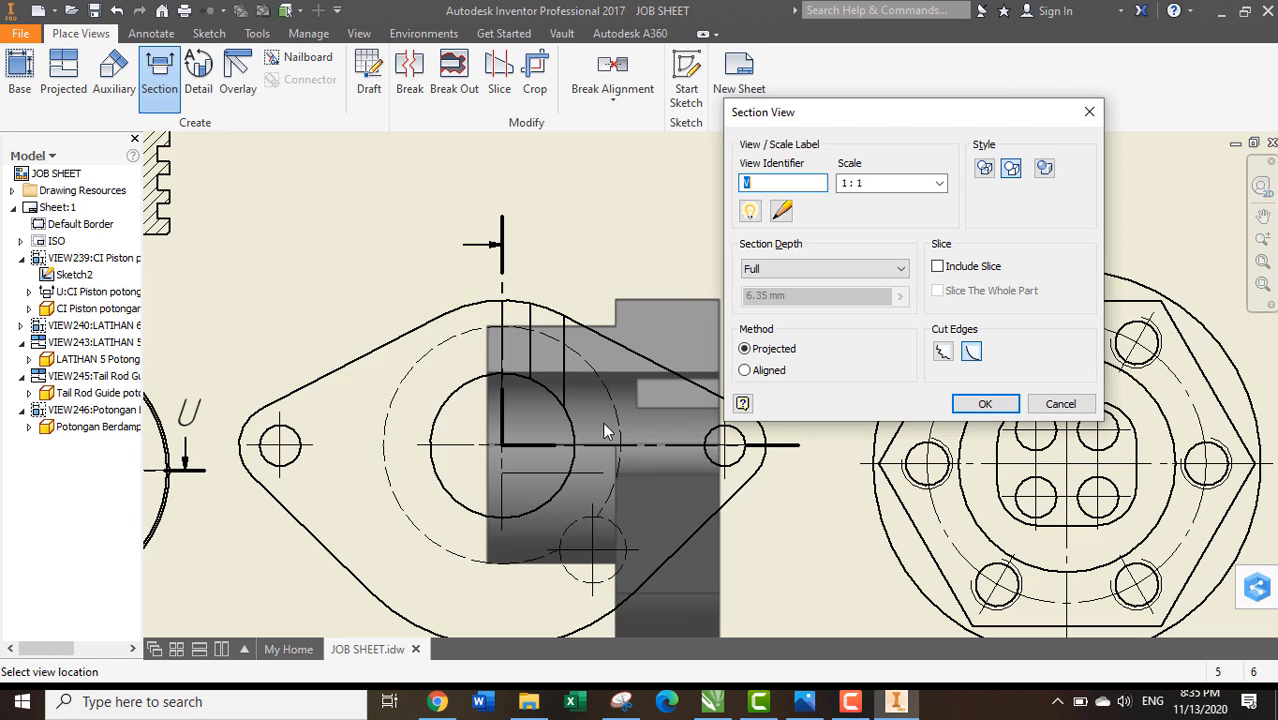
scroll(603, 431, "up", 2)
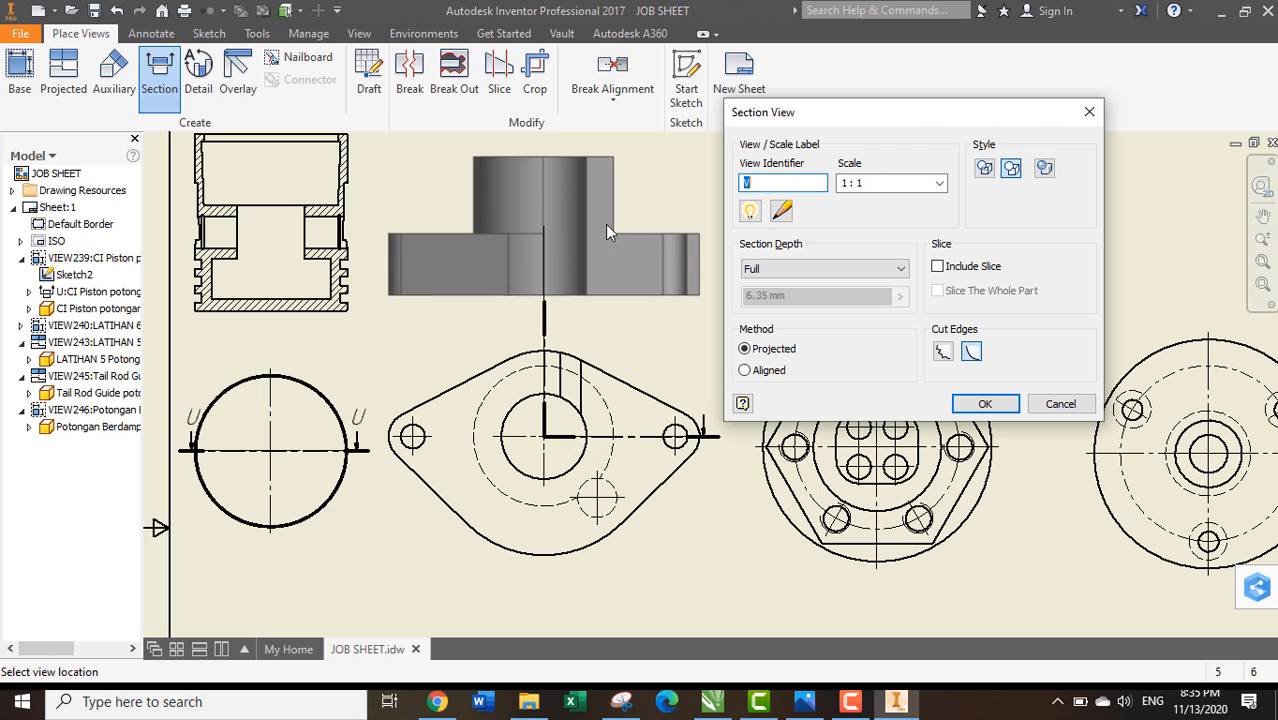
left_click(597, 243)
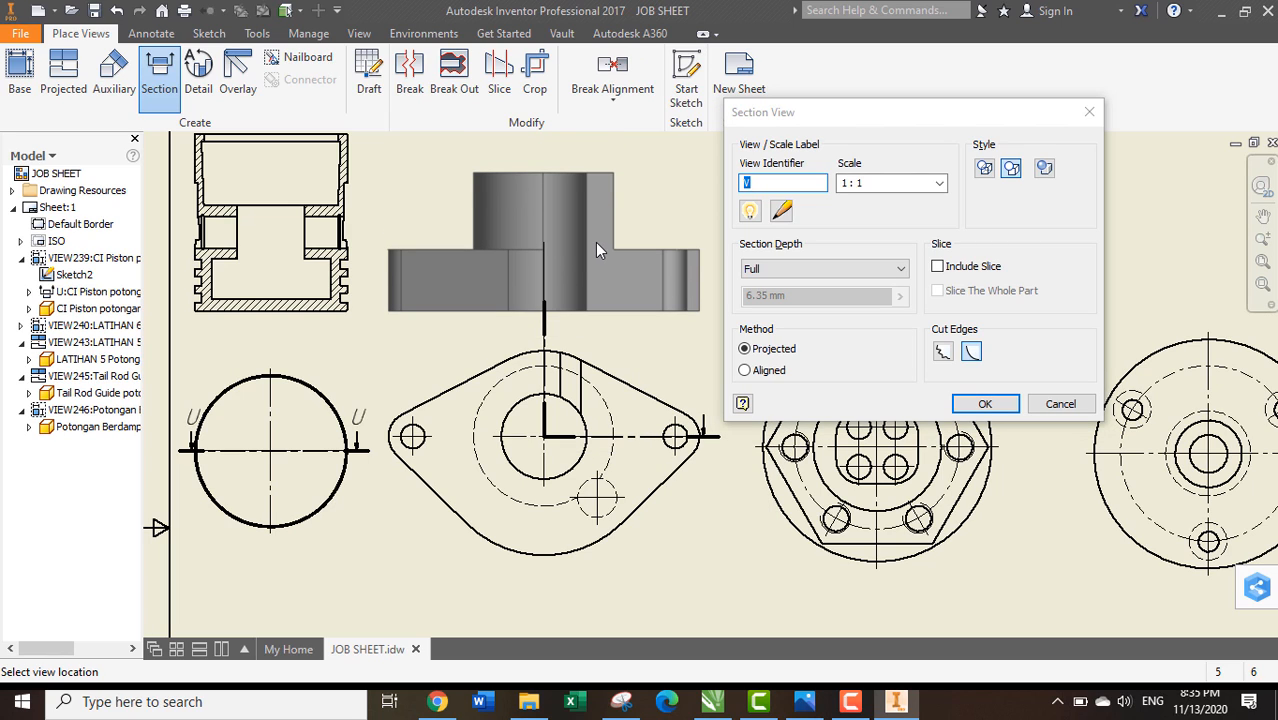
left_click(977, 404)
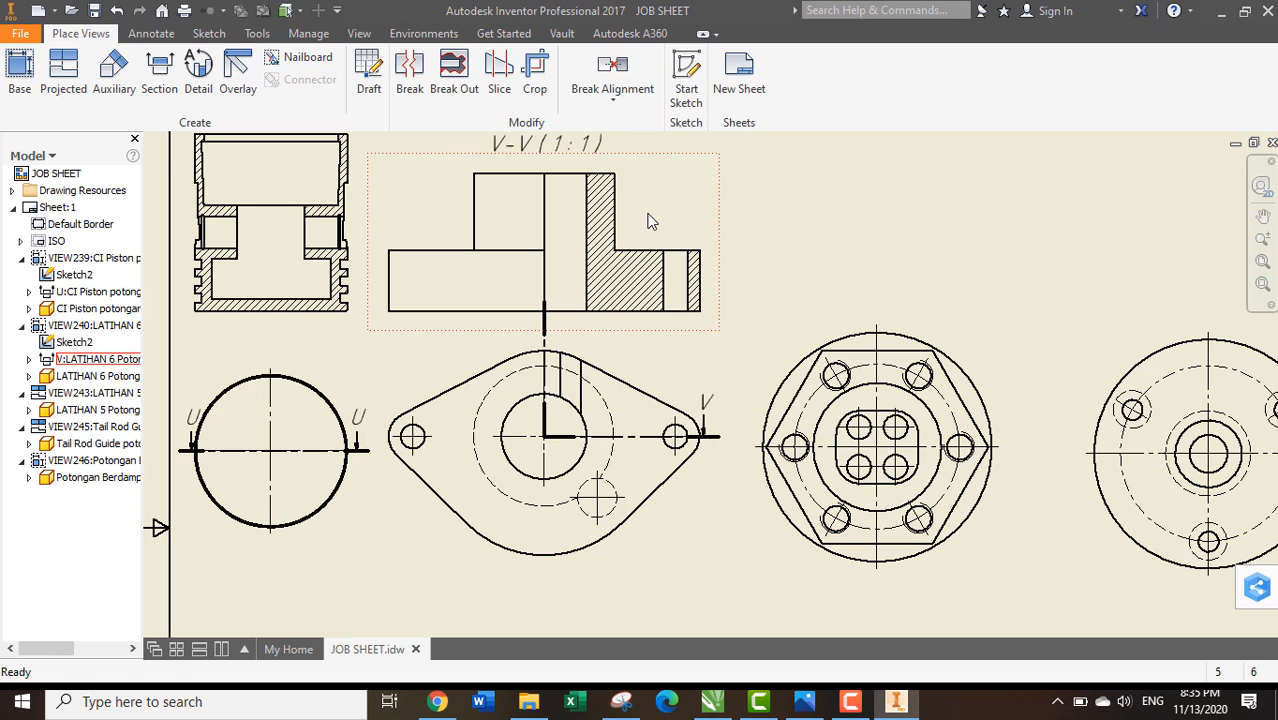
mouse_move(650, 220)
middle_mouse_down()
mouse_move(620, 330)
mouse_move(323, 209)
middle_mouse_up()
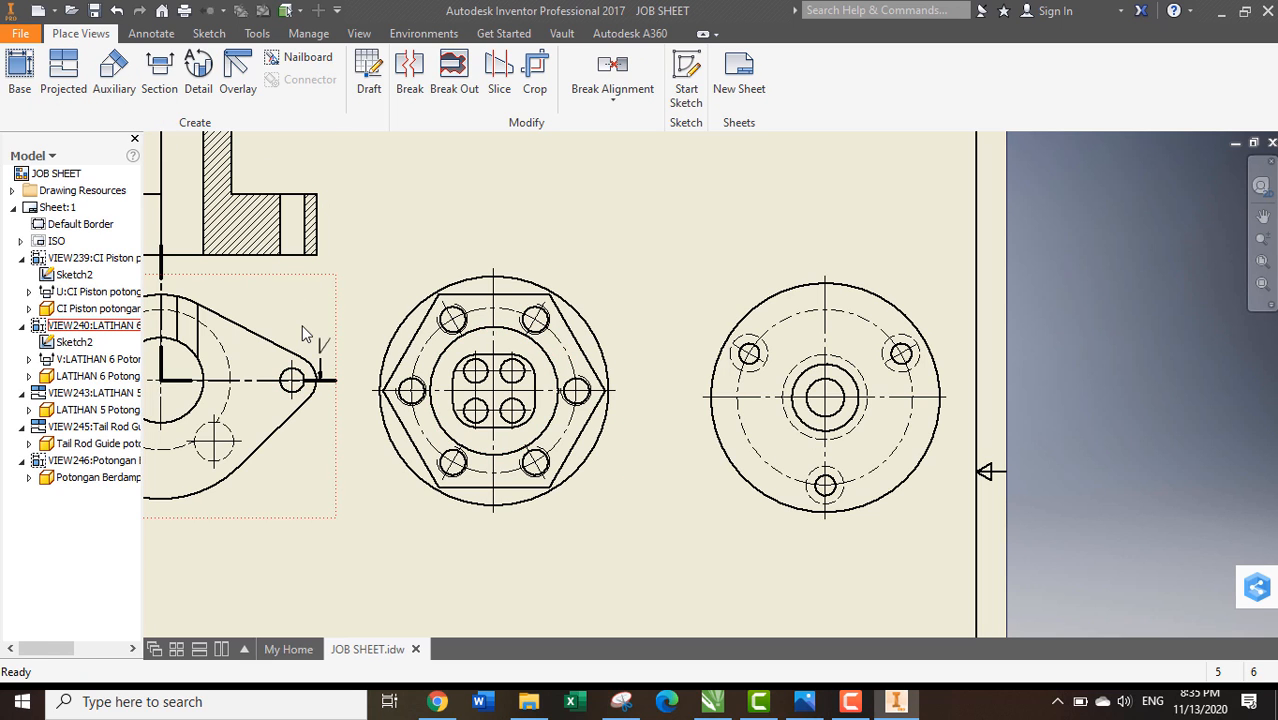
left_click_drag(317, 372, 338, 388)
middle_click_drag(337, 381, 600, 408)
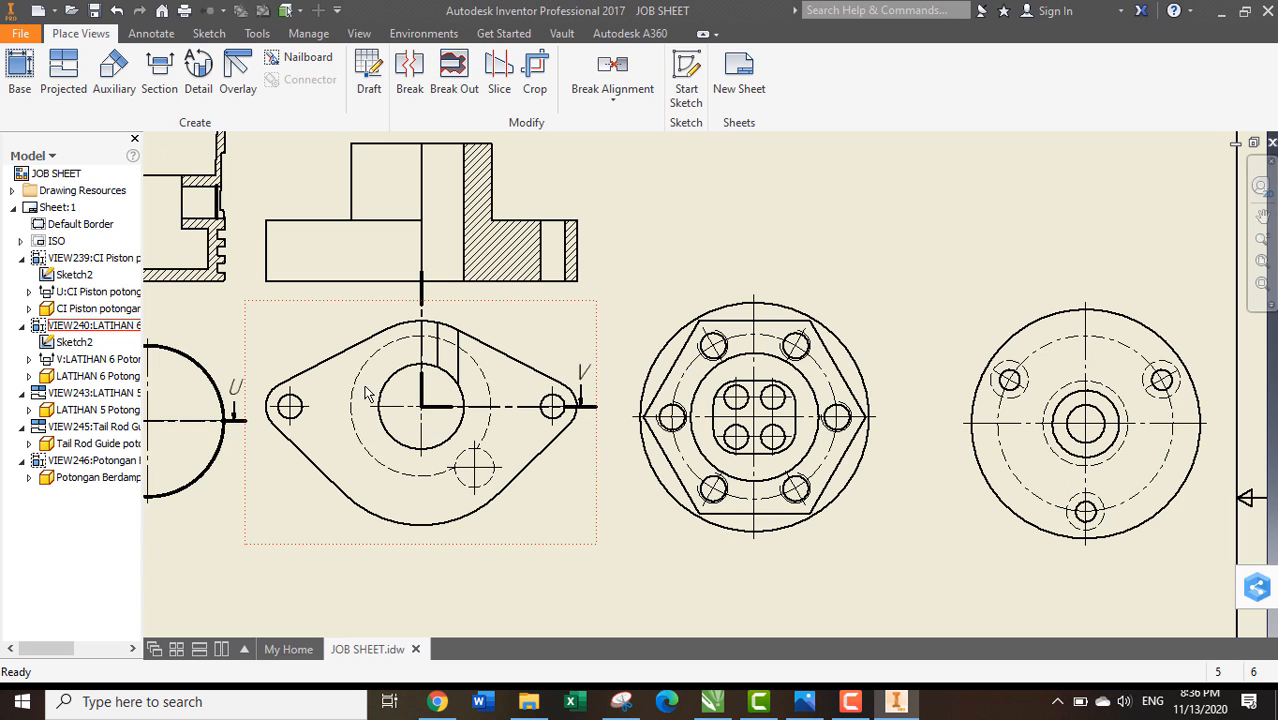
Draw a stepped section line across the hexagonal part's view, right to left along the horizontal centreline, jogging up through the two upper central holes
middle_click_drag(610, 344, 316, 386)
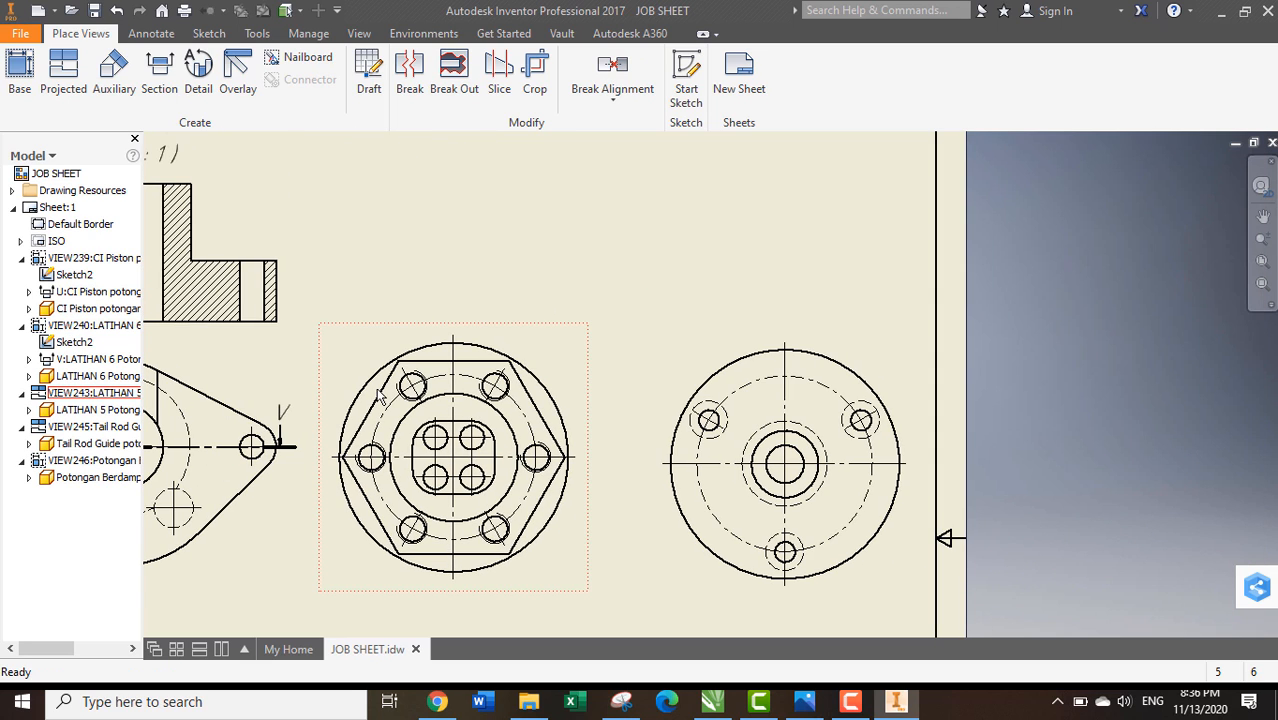
middle_click_drag(408, 473, 391, 405)
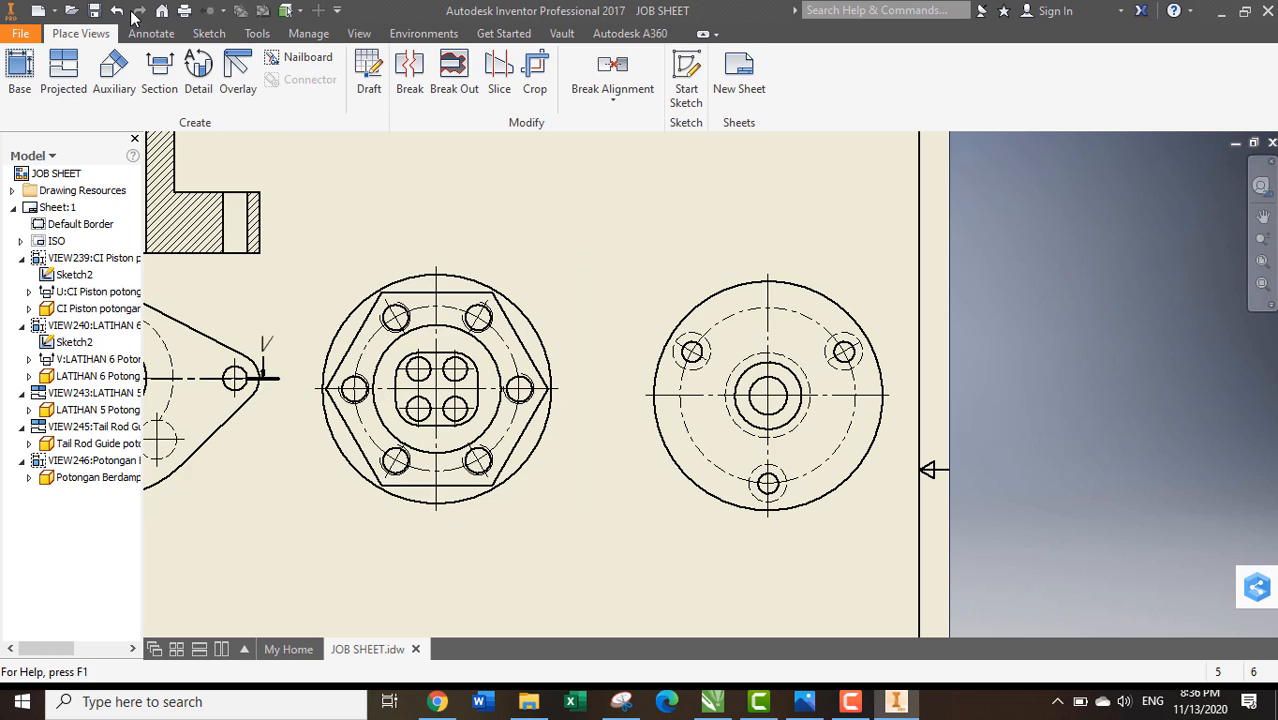
left_click(174, 72)
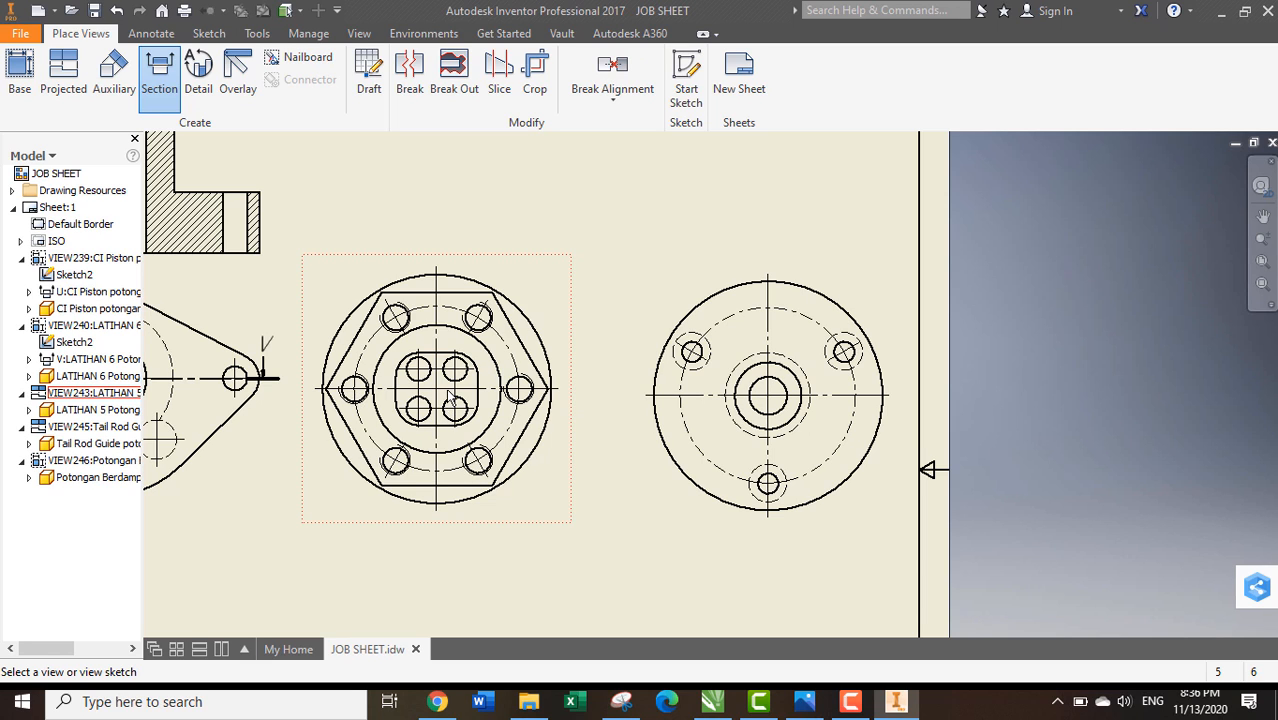
scroll(450, 397, "up", 4)
scroll(450, 397, "down", 5)
scroll(451, 397, "down", 4)
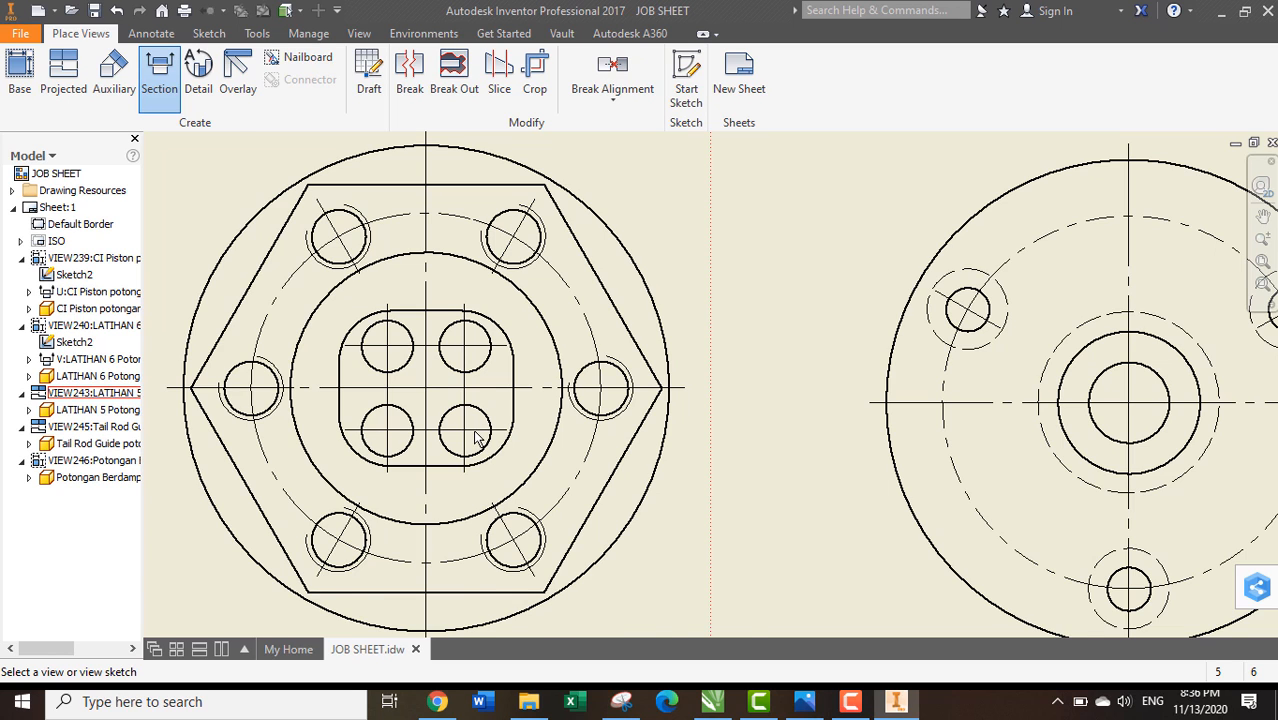
scroll(477, 437, "down", 5)
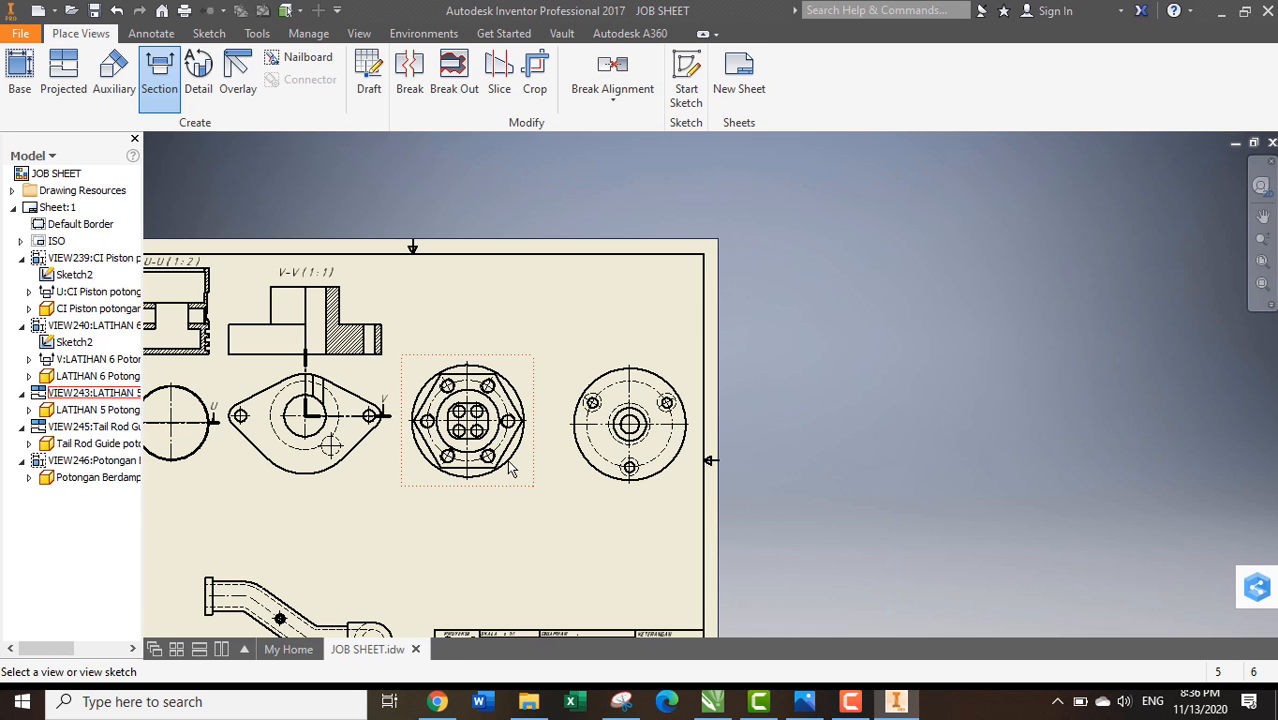
scroll(509, 466, "up", 3)
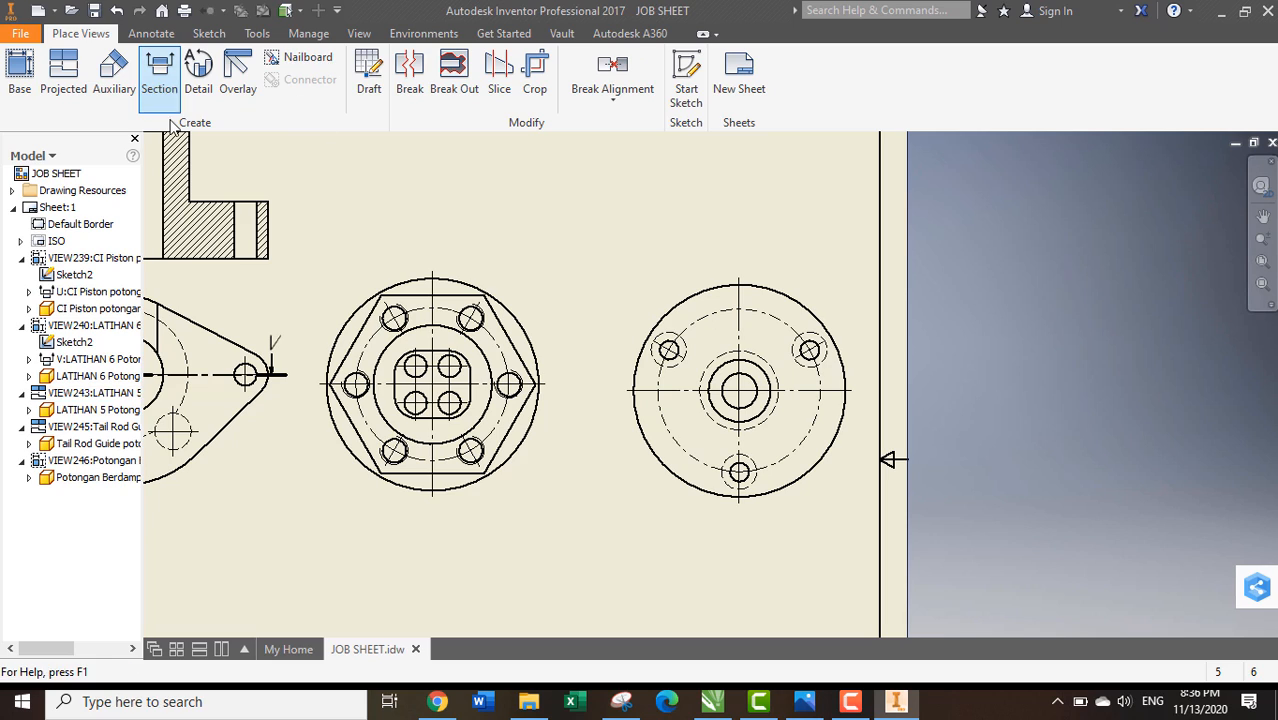
left_click(488, 506)
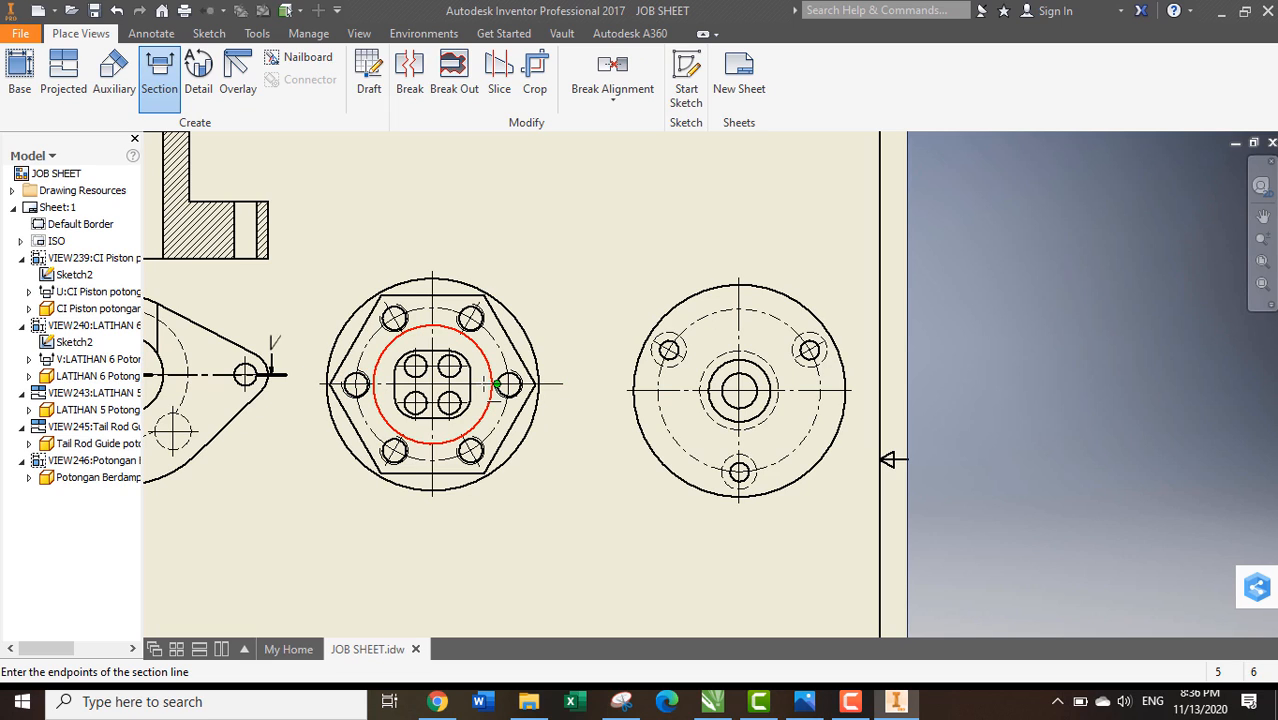
scroll(509, 385, "down", 2)
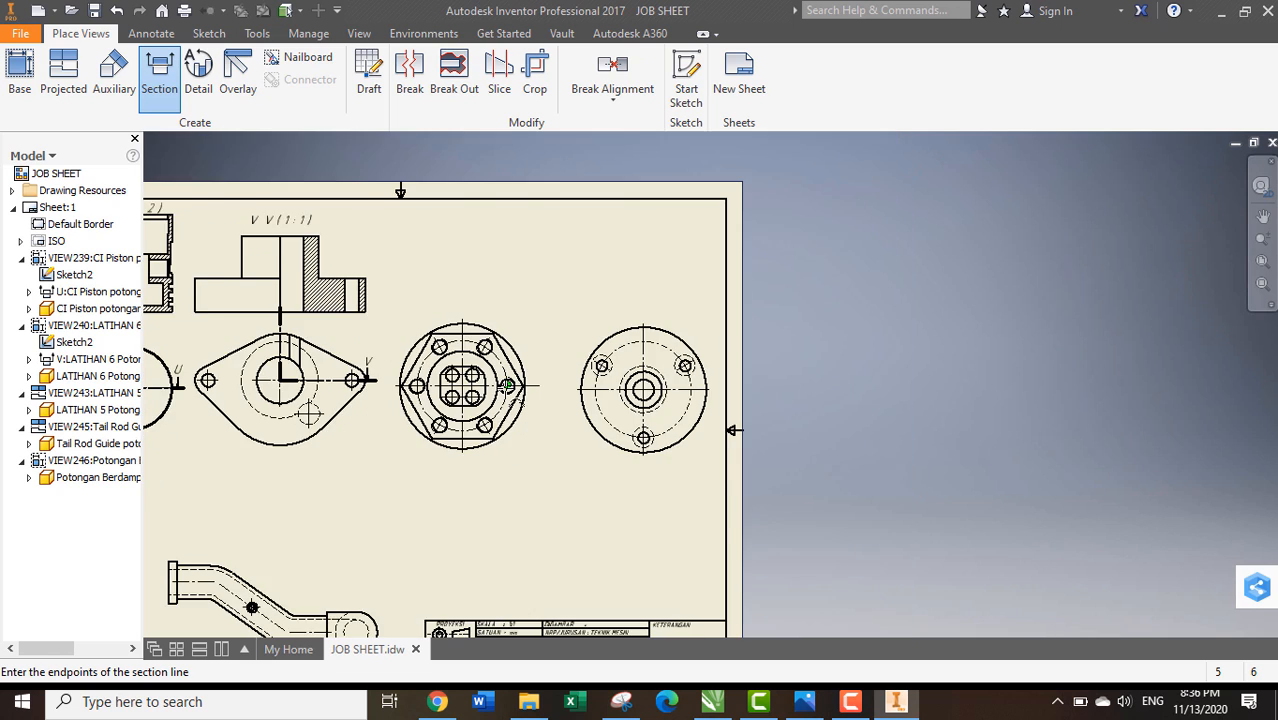
scroll(509, 385, "up", 5)
middle_click_drag(509, 385, 650, 395)
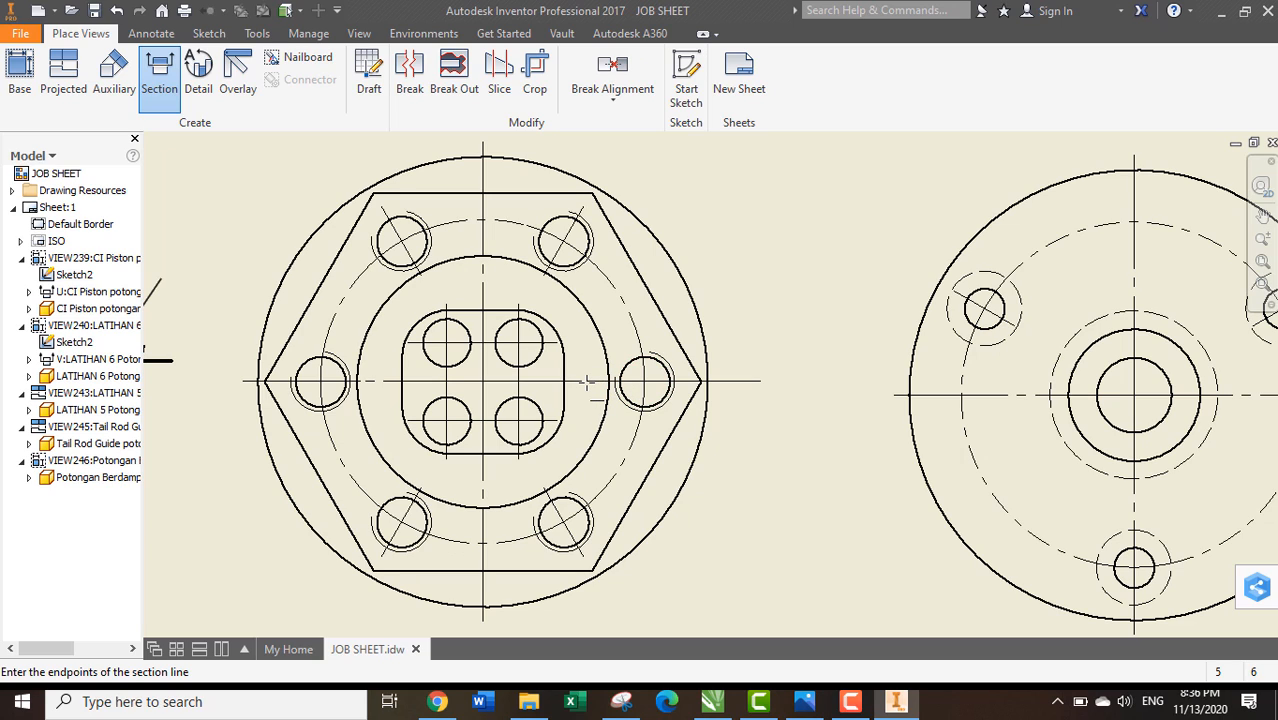
left_click(582, 383)
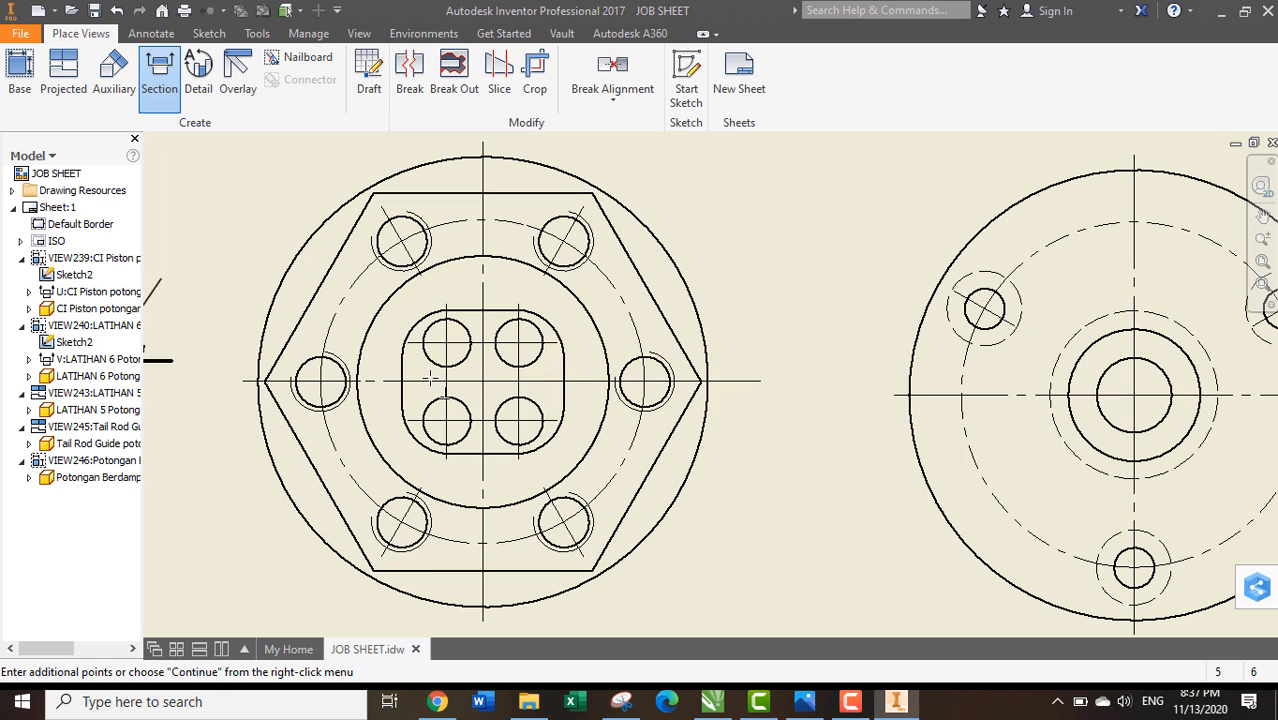
left_click(582, 342)
left_click(385, 344)
left_click(384, 380)
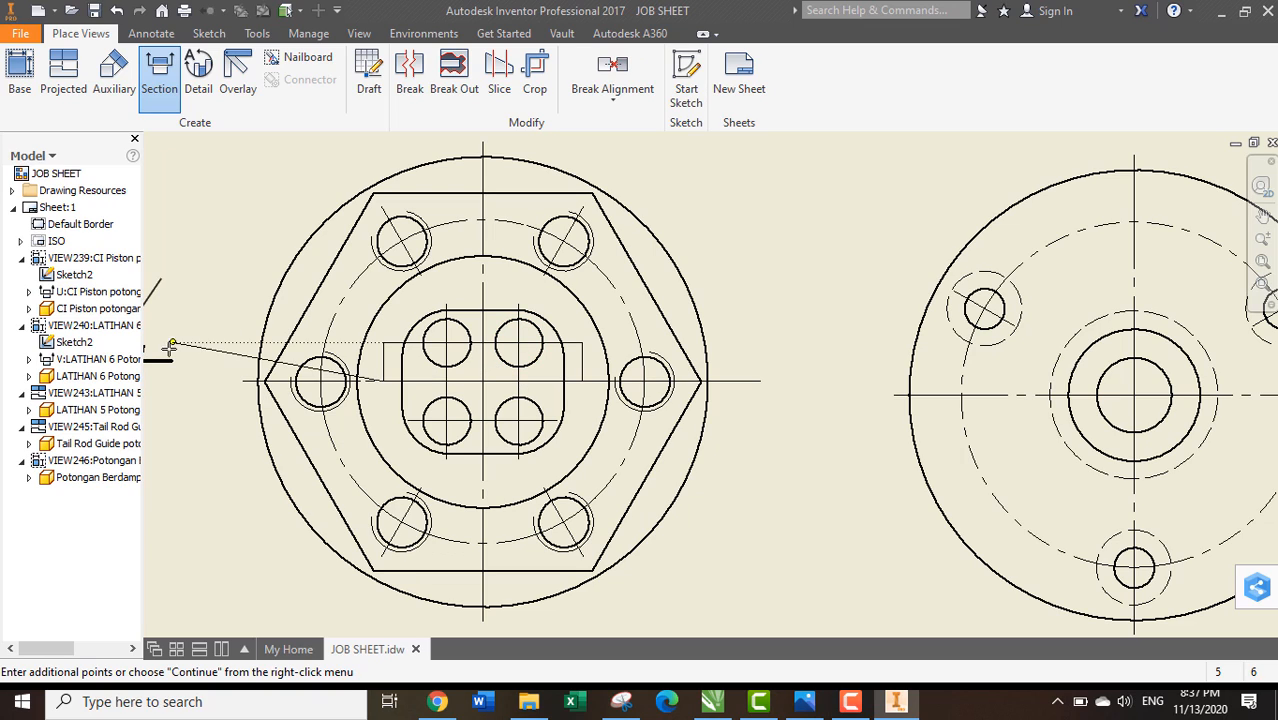
left_click(199, 382)
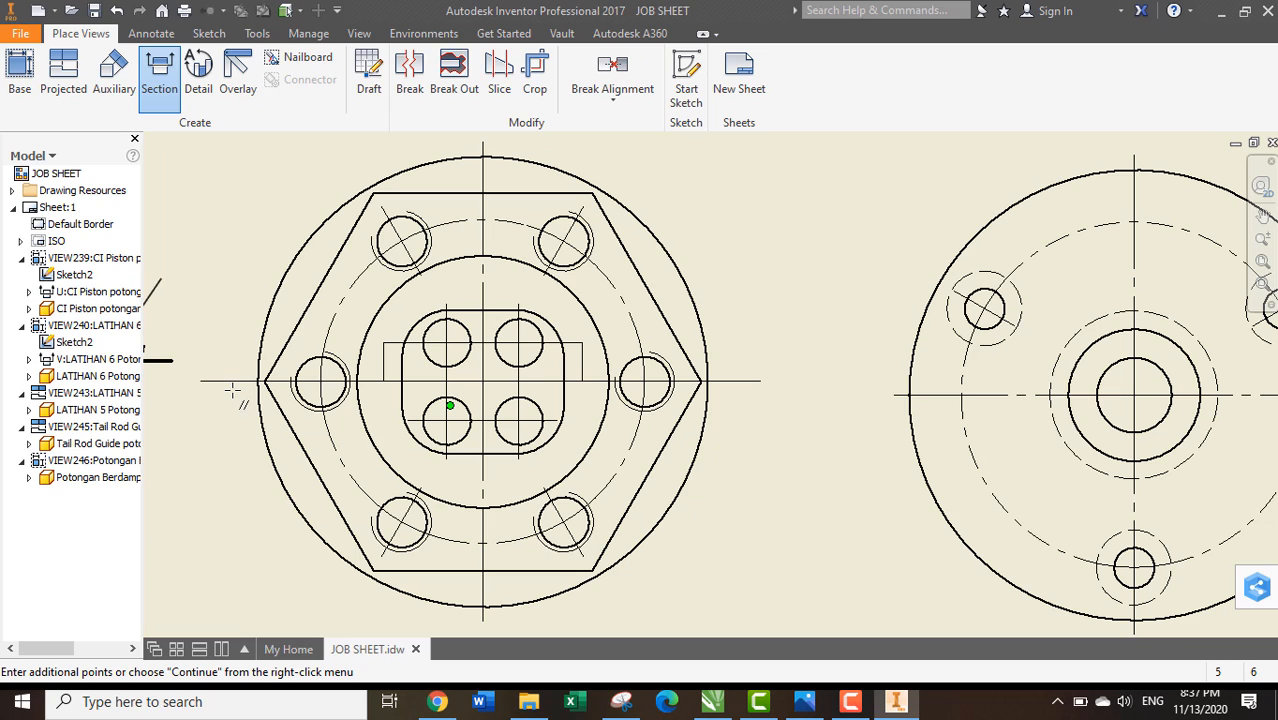
Place the hexagonal part's full-depth projected section view W at 1:1 scale above its parent view
scroll(232, 391, "down", 4)
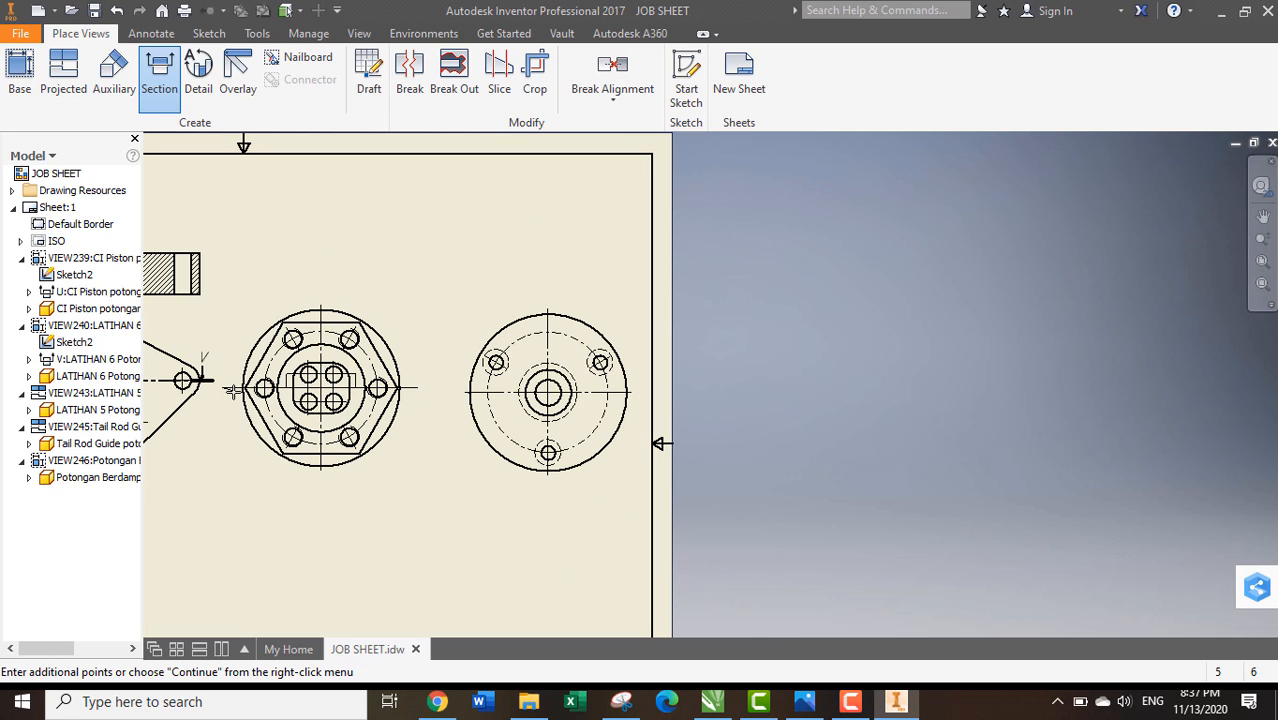
right_click(232, 391)
left_click(288, 392)
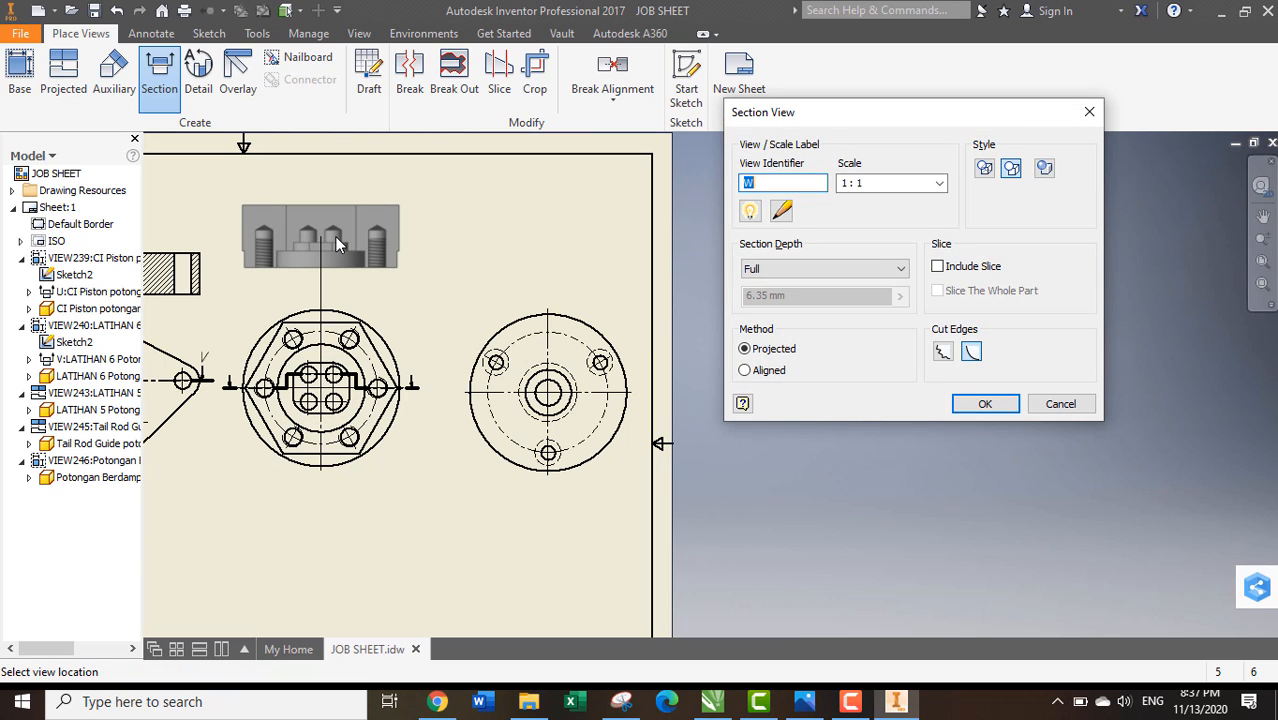
left_click(336, 240)
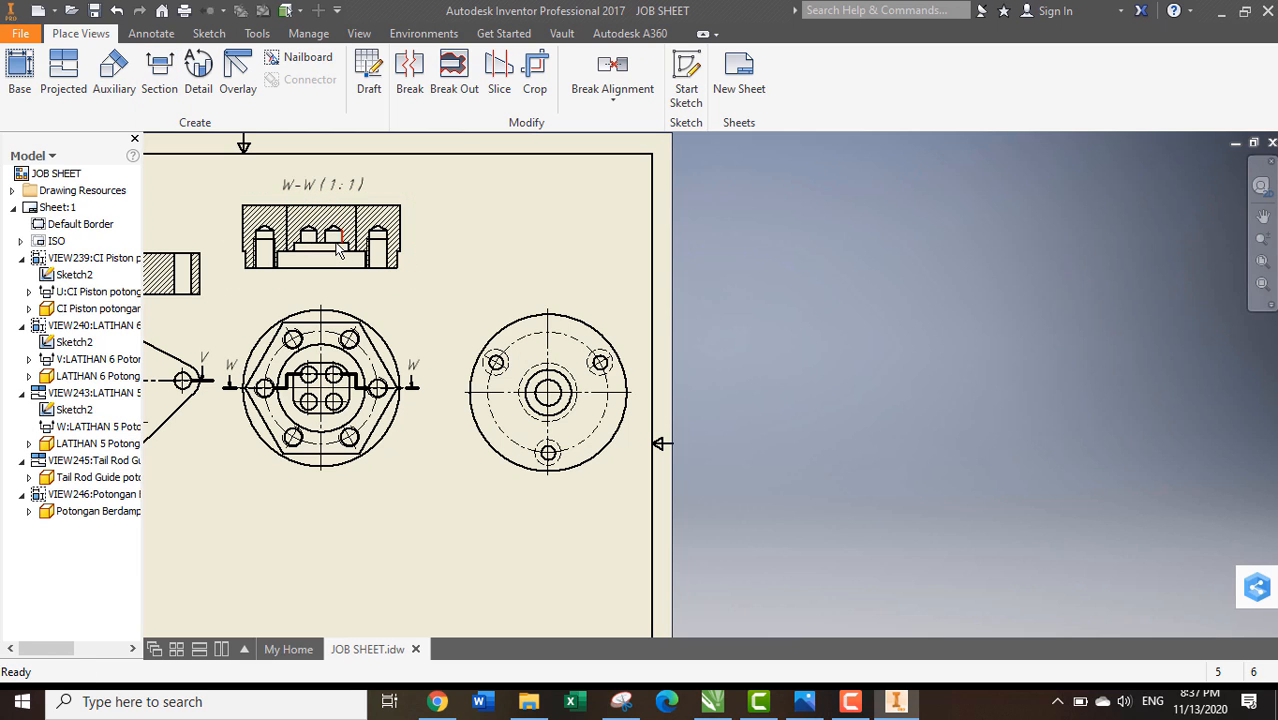
Examine the threaded hole in section view W and the stepped section line on its parent view
scroll(380, 262, "down", 3)
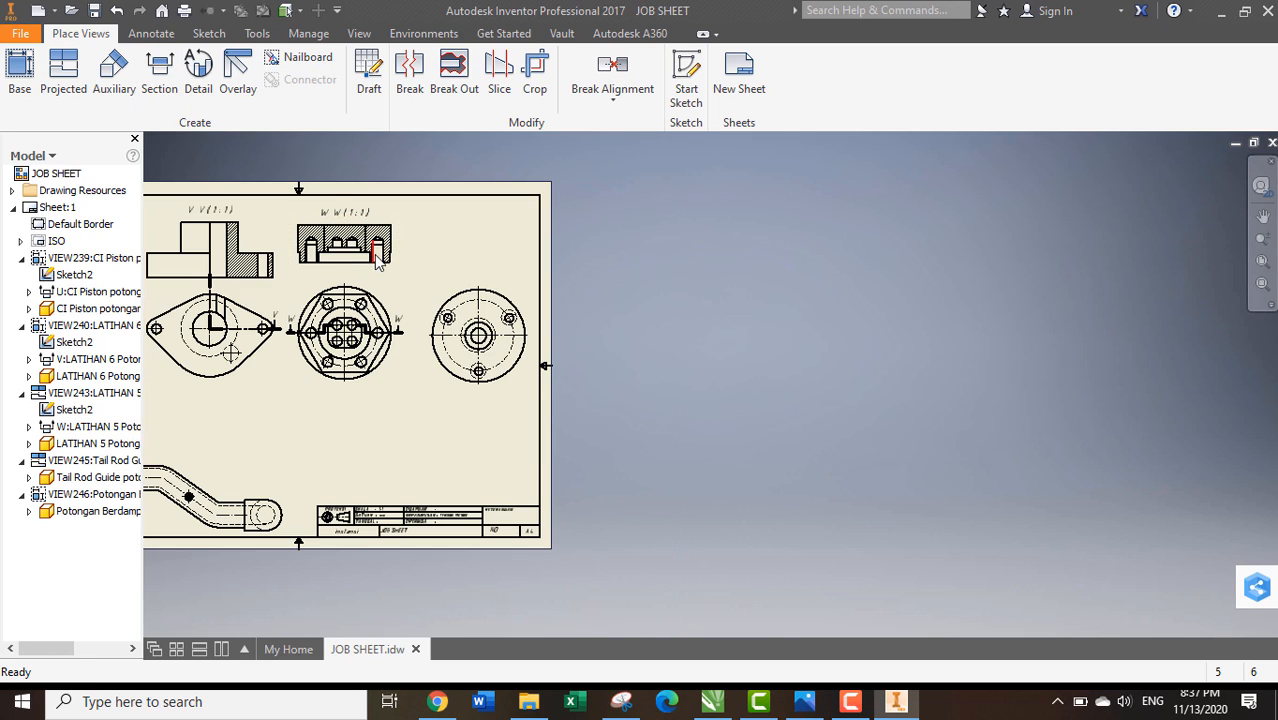
scroll(376, 250, "up", 3)
scroll(376, 250, "up", 4)
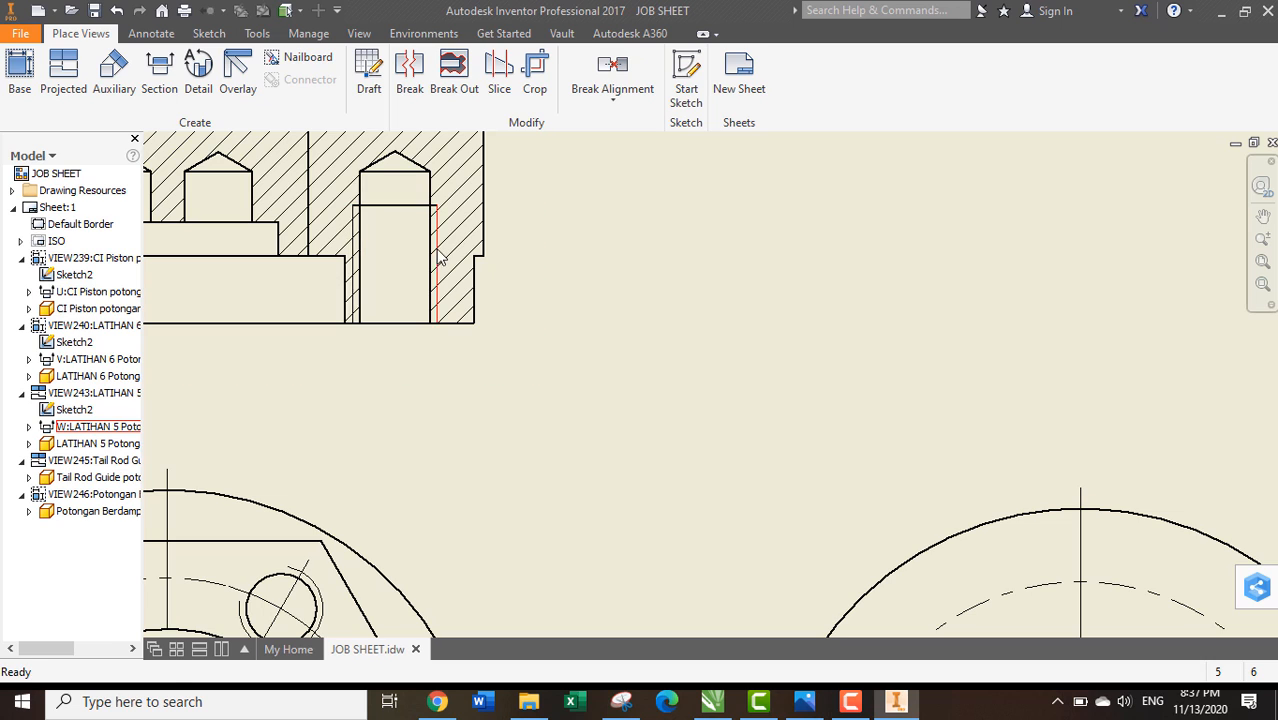
key("F2")
left_click_drag(543, 215, 634, 181)
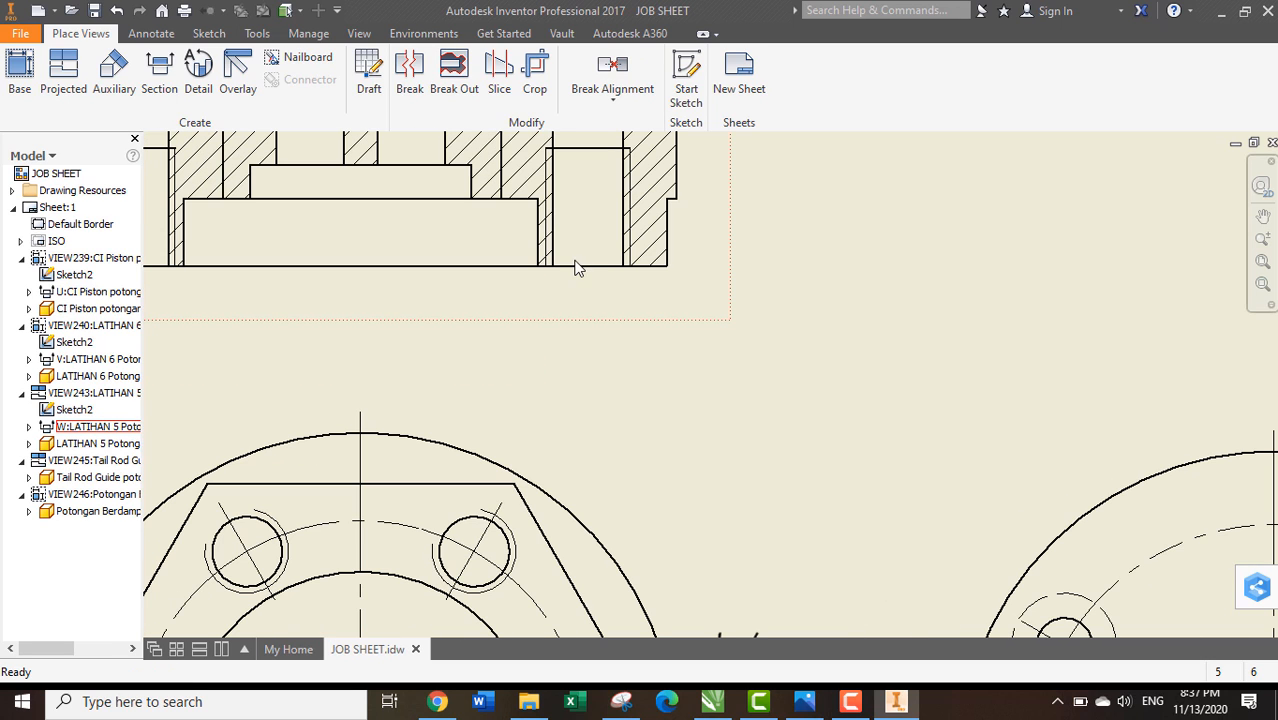
scroll(579, 274, "up", 3)
scroll(579, 274, "down", 5)
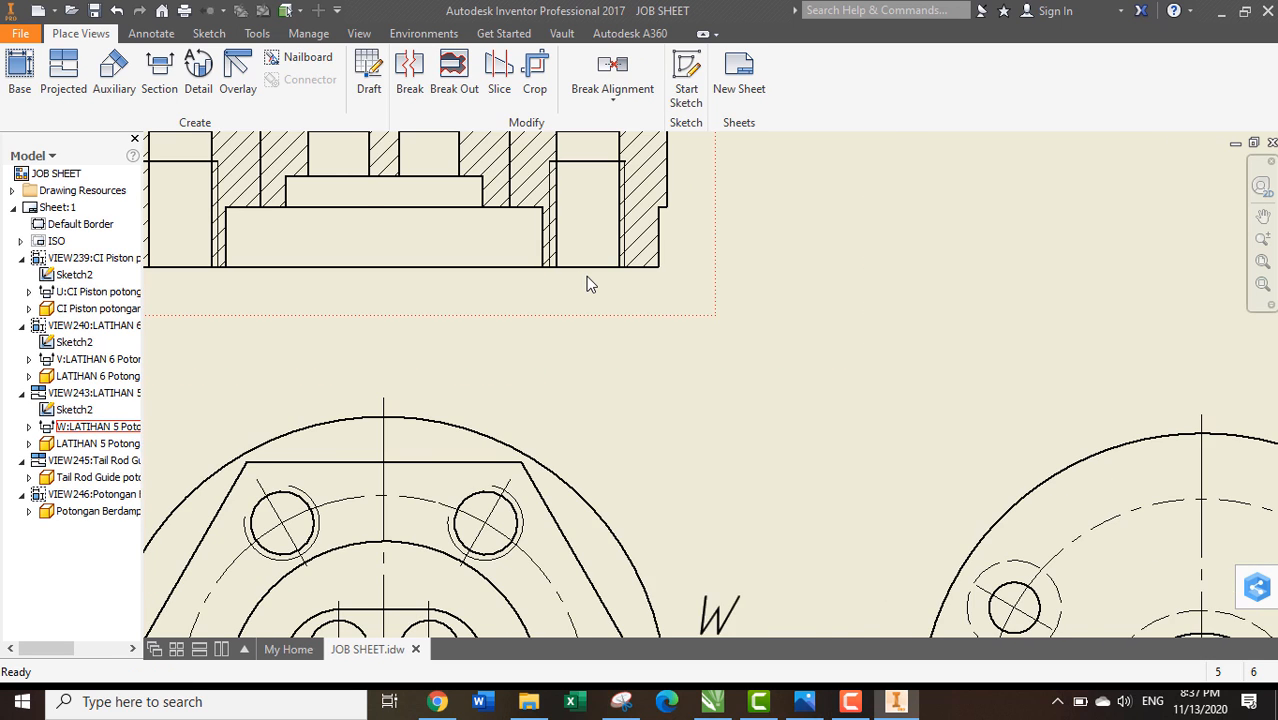
key("F2")
left_click_drag(639, 384, 594, 262)
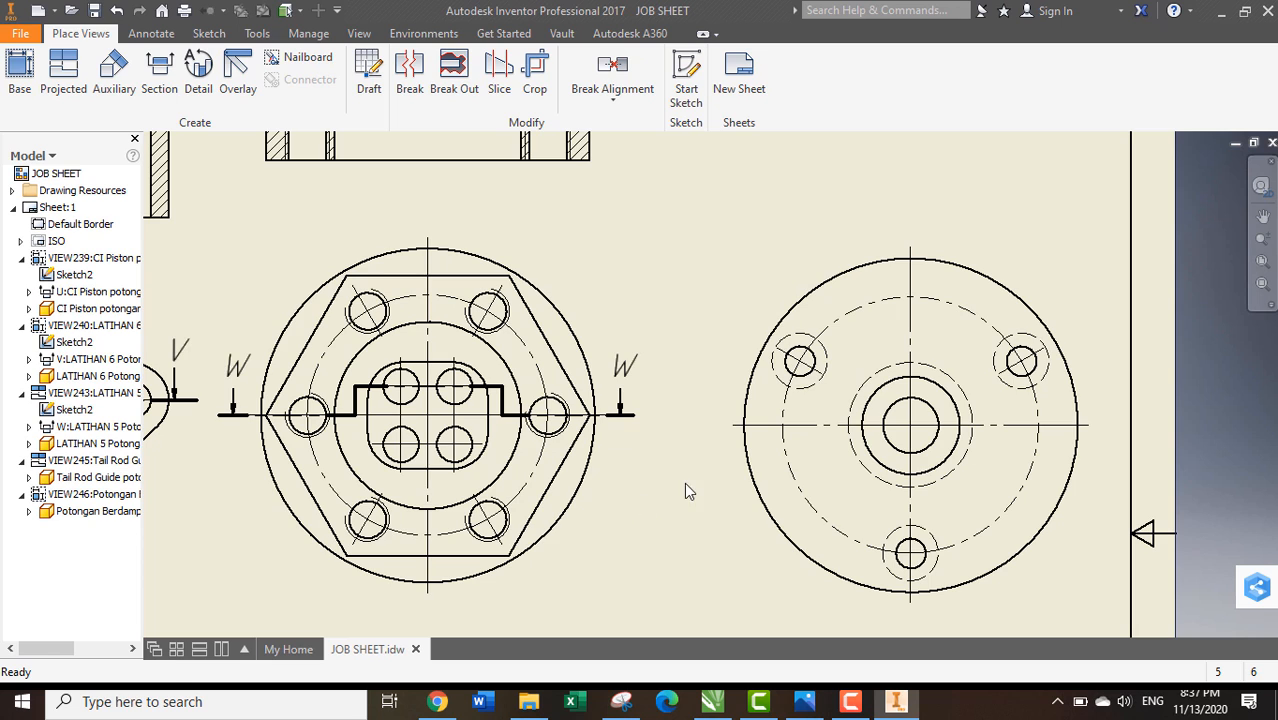
Draw an angled section line on the Tail Rod Guide view, from below the lower hole to the centre and out through the upper-right hole
mouse_move(685, 484)
middle_mouse_down()
mouse_move(519, 454)
mouse_move(297, 454)
middle_mouse_up()
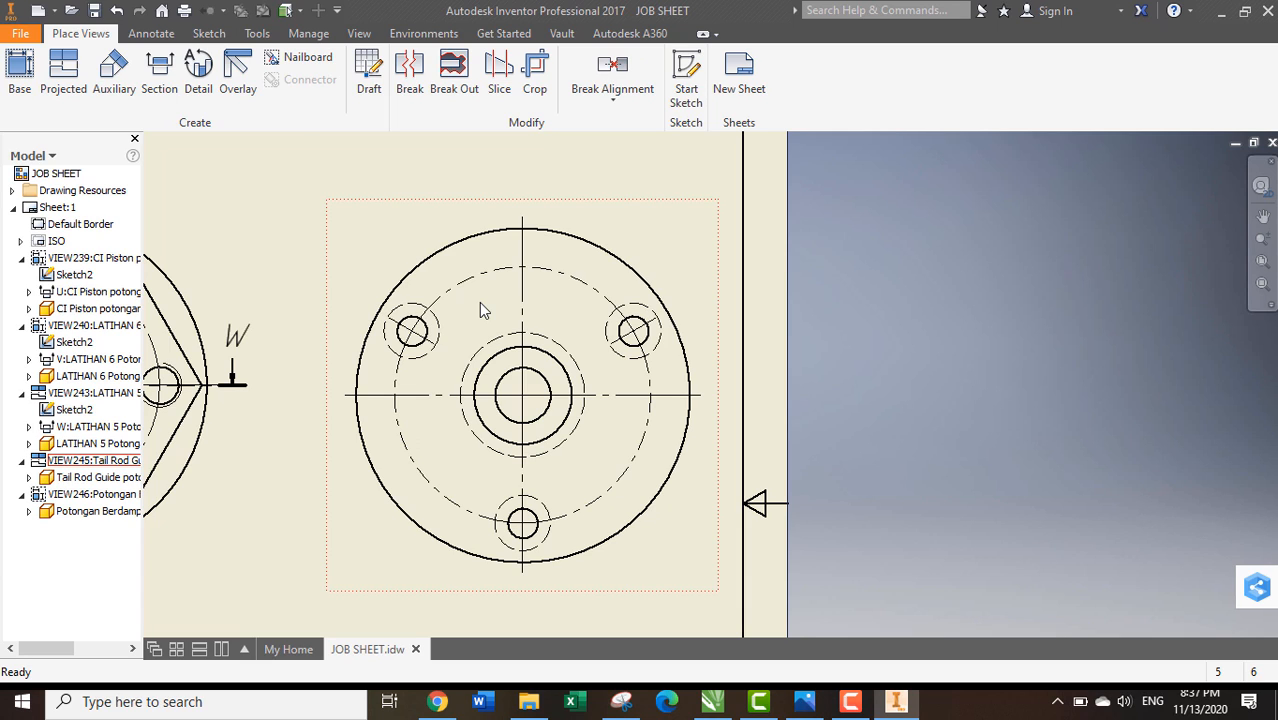
scroll(479, 302, "up", 3)
scroll(479, 302, "down", 4)
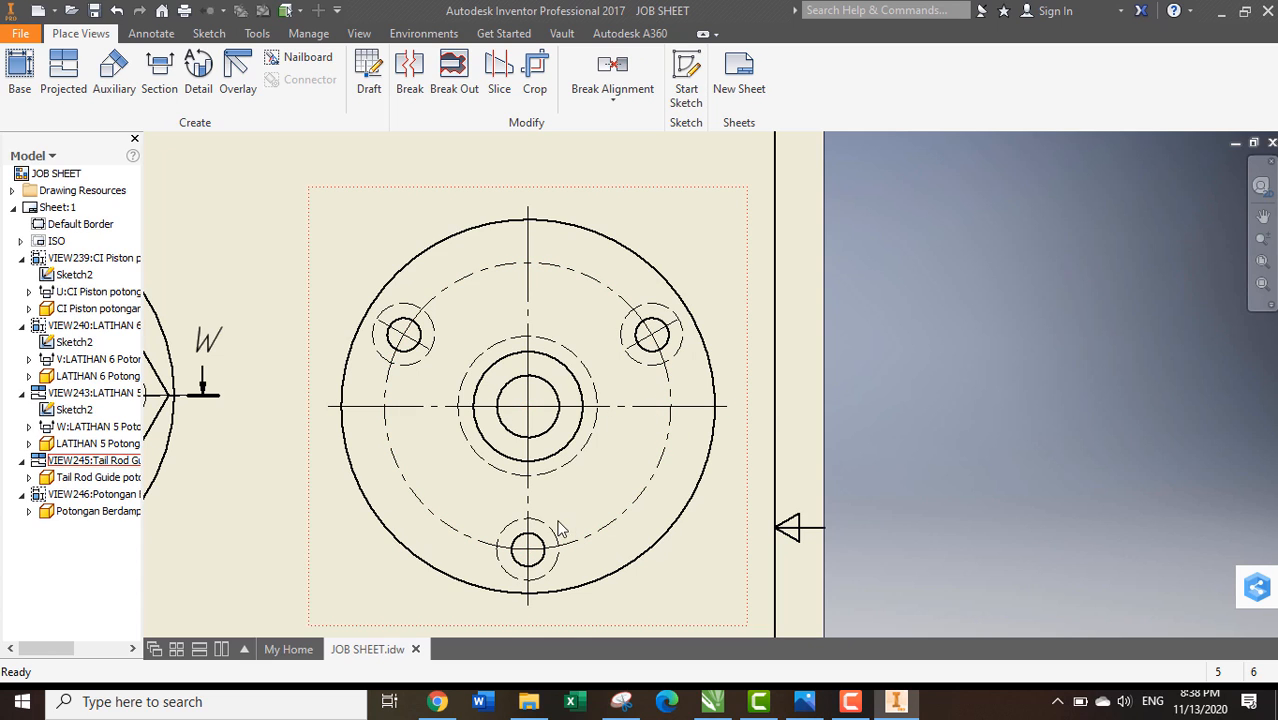
scroll(631, 398, "up", 2)
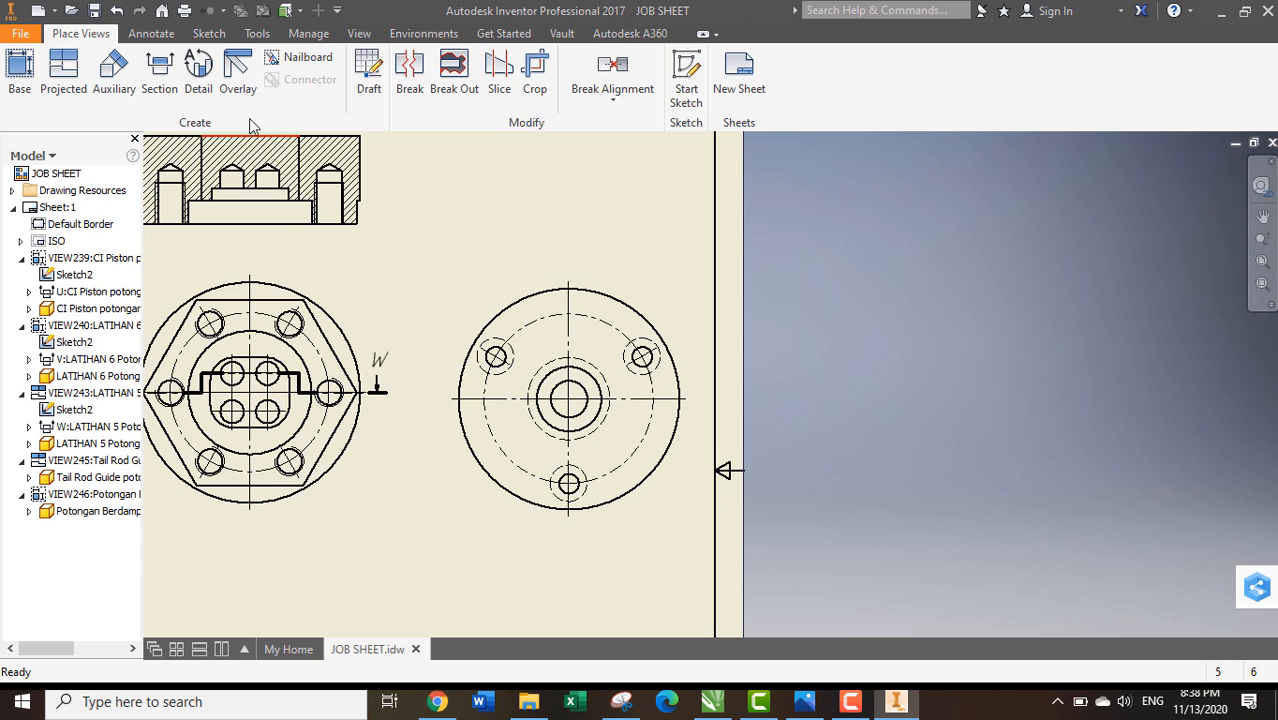
left_click(161, 102)
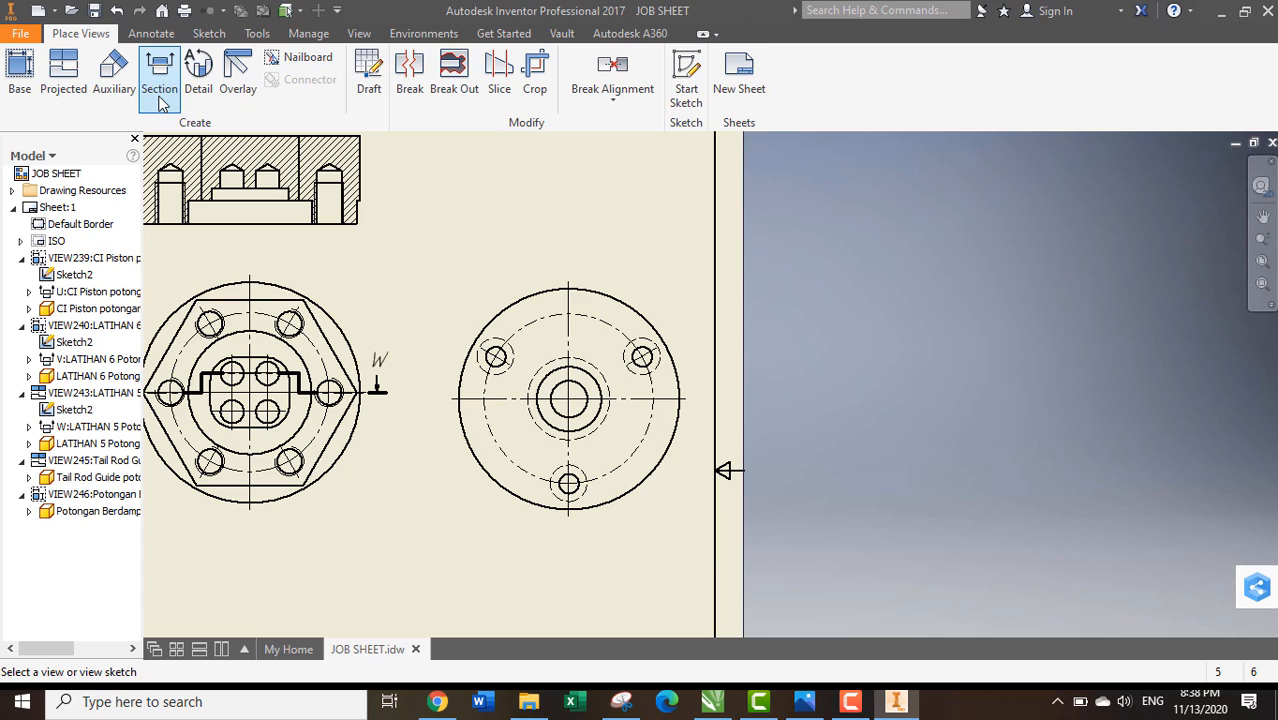
left_click(556, 529)
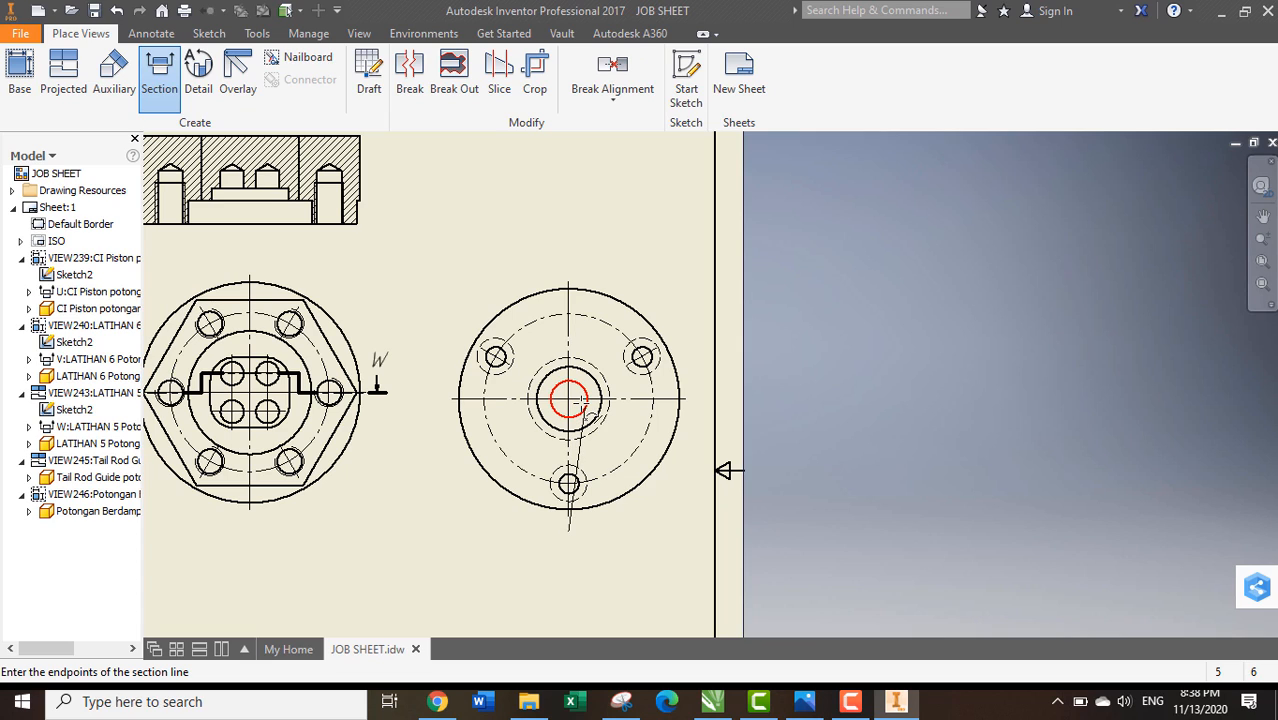
left_click(568, 399)
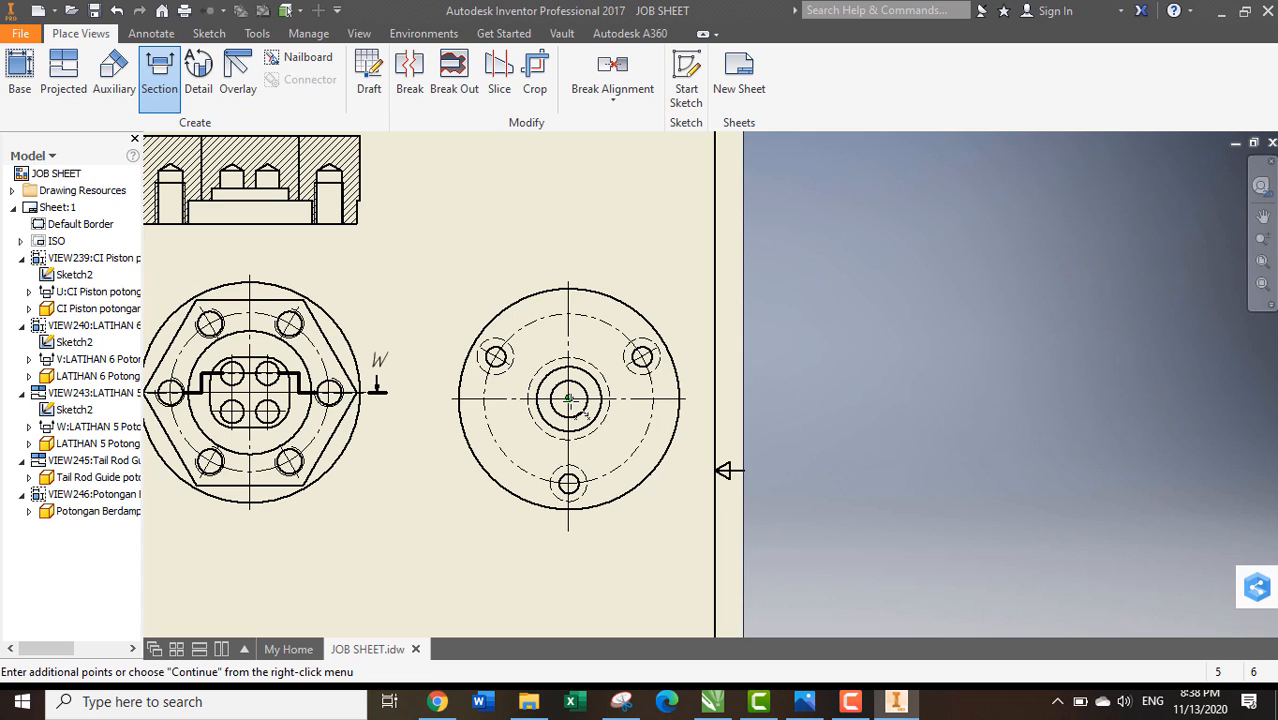
right_click(696, 327)
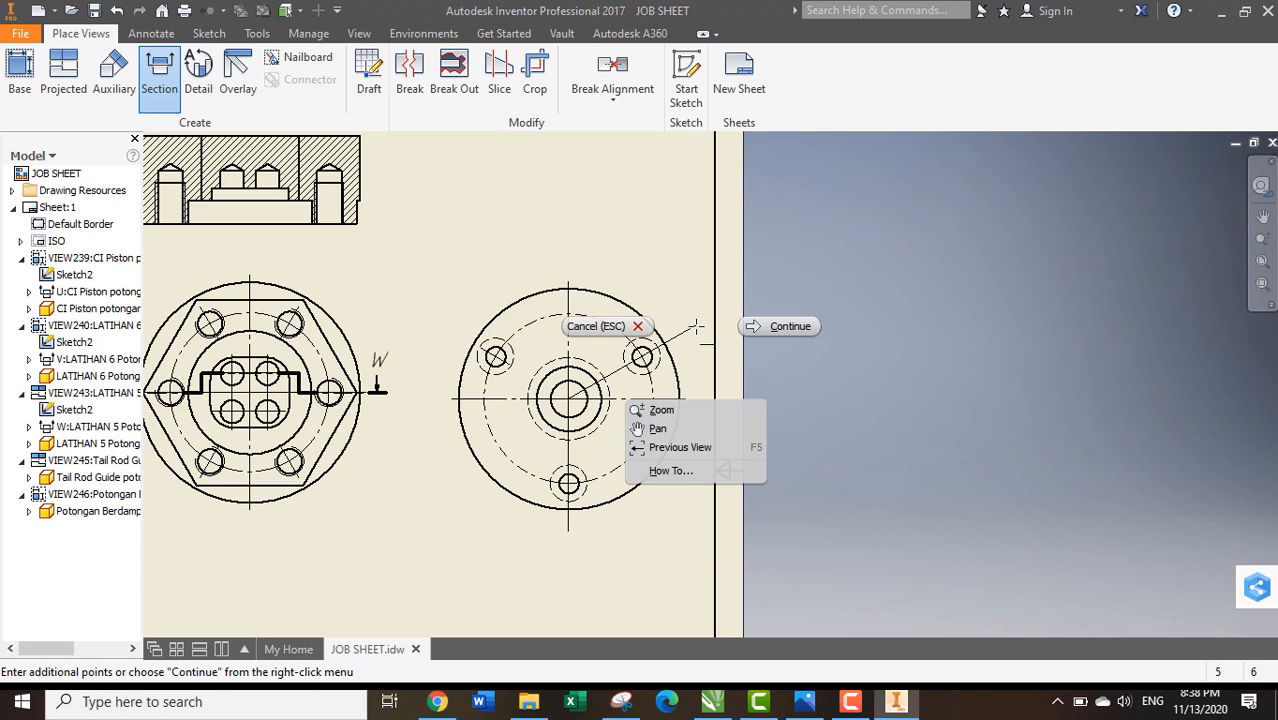
left_click(776, 327)
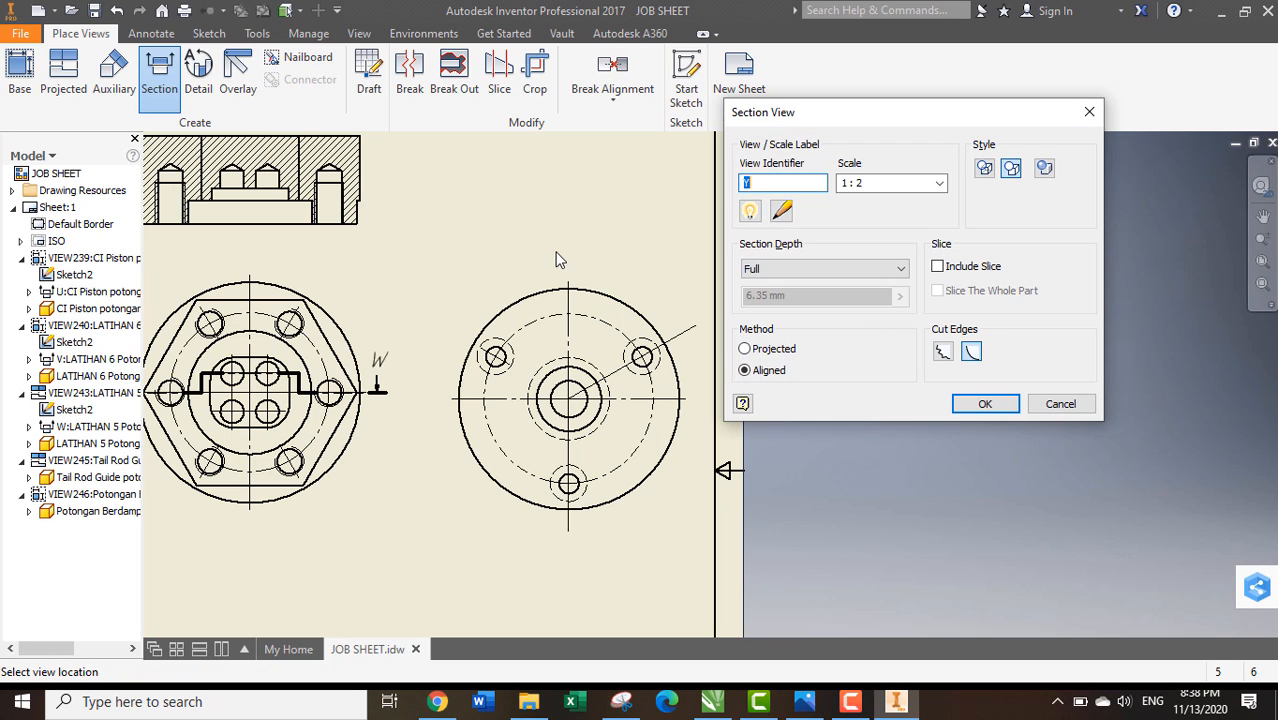
Place the Tail Rod Guide's full-depth aligned section view Y at 1:2 scale above its parent, and move its label inside the sheet border
middle_click_drag(514, 243, 536, 408)
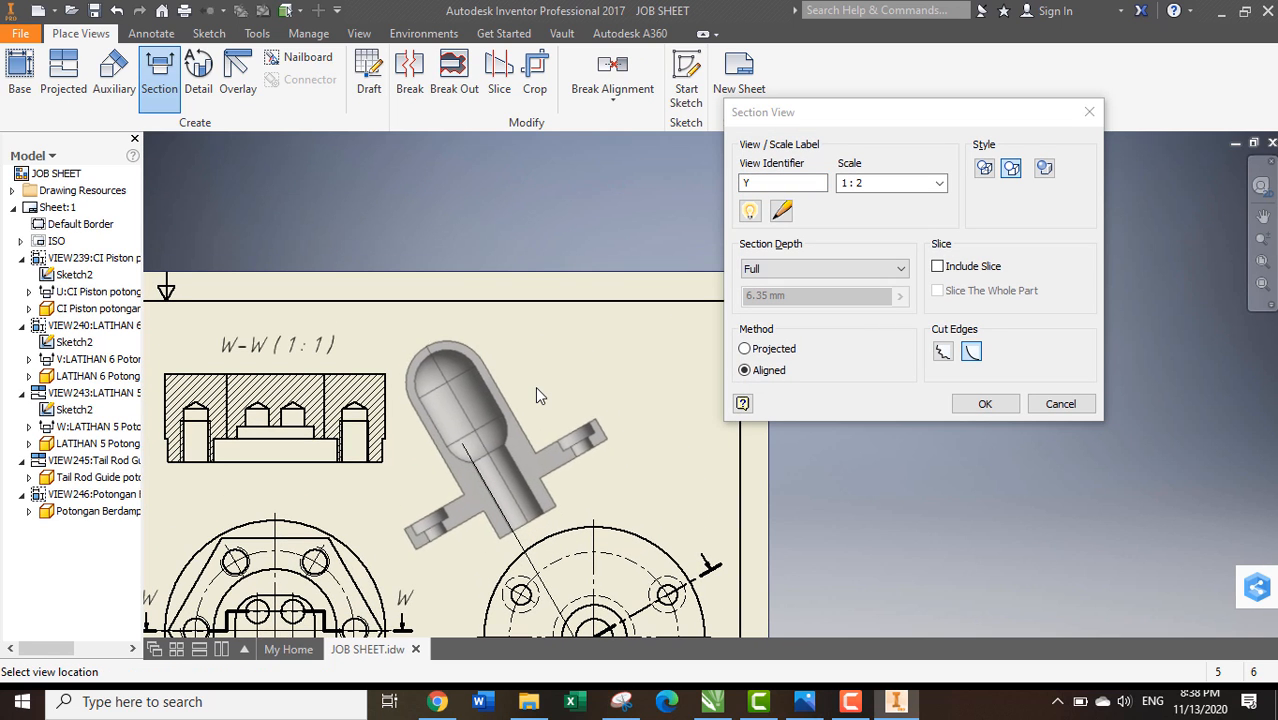
left_click(531, 382)
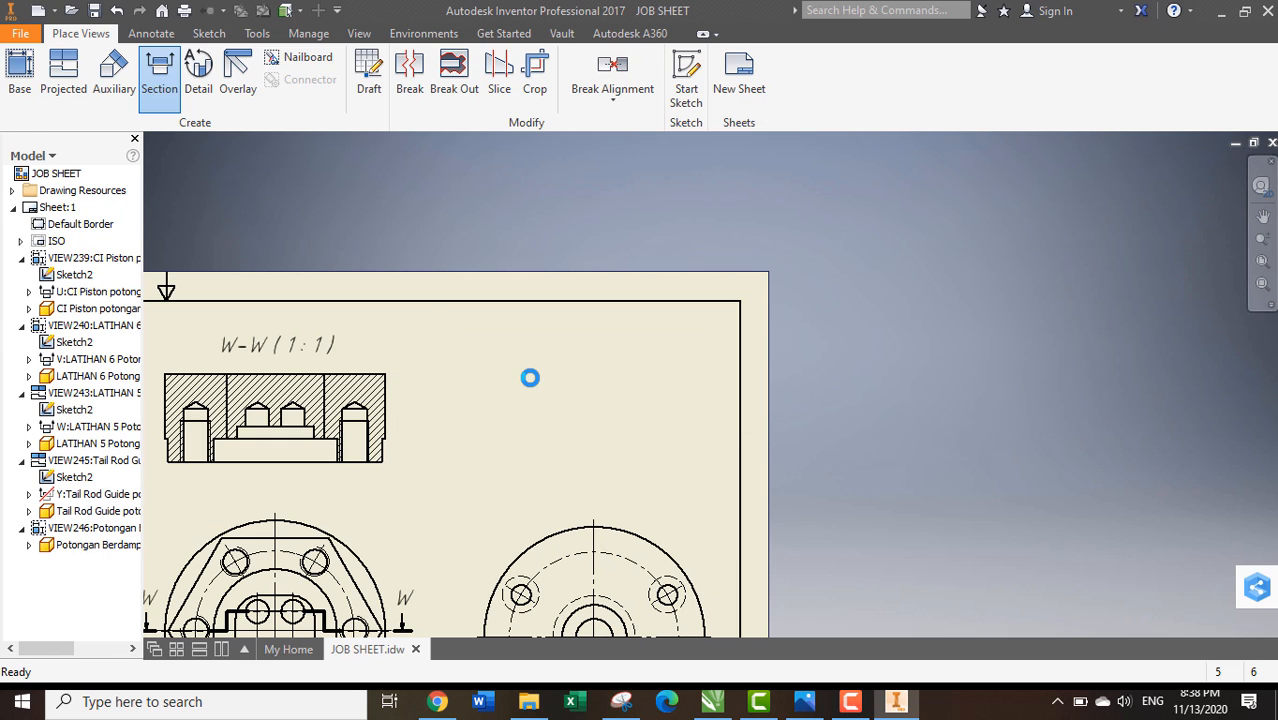
mouse_move(541, 435)
middle_mouse_down()
mouse_move(686, 330)
mouse_move(690, 385)
middle_mouse_up()
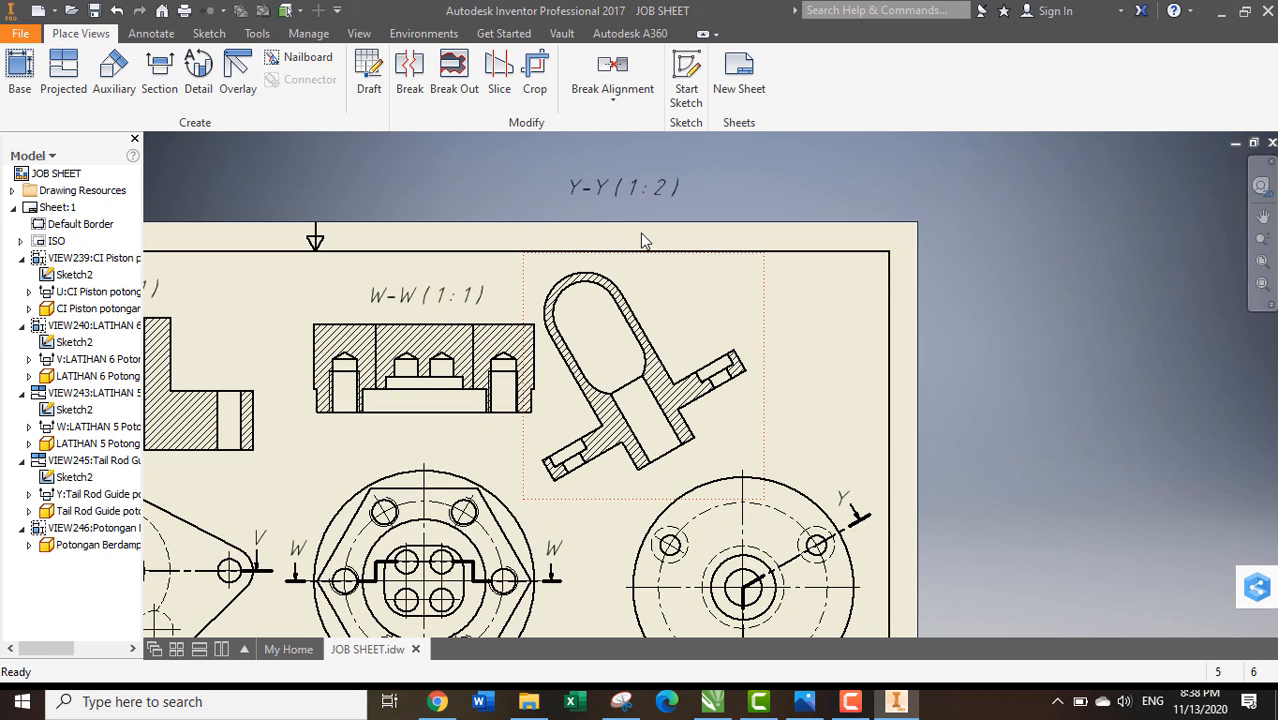
left_click_drag(636, 205, 780, 334)
Review the bent pipe view near the sheet's lower edge, and switch to Photos to see the section types in Tumbinal.jpg
middle_click_drag(760, 470, 778, 330)
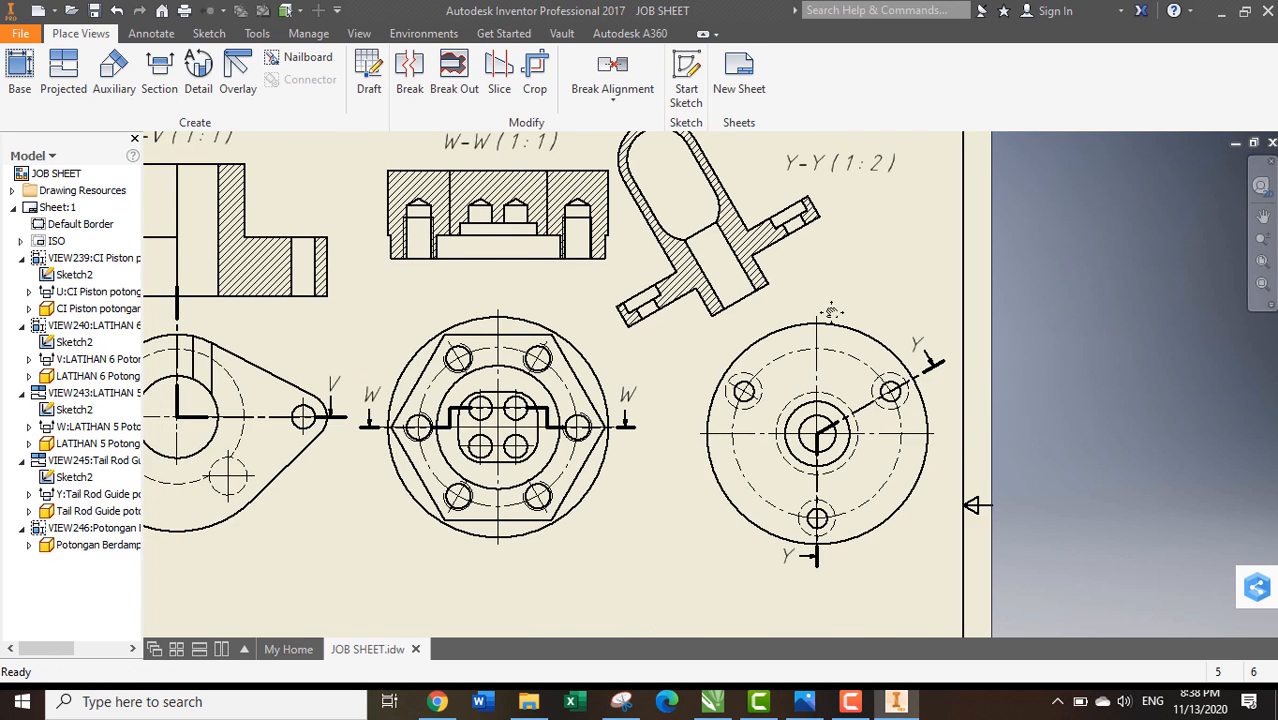
scroll(831, 328, "up", 3)
scroll(738, 460, "down", 5)
middle_click_drag(630, 527, 823, 309)
middle_click_drag(622, 485, 597, 381)
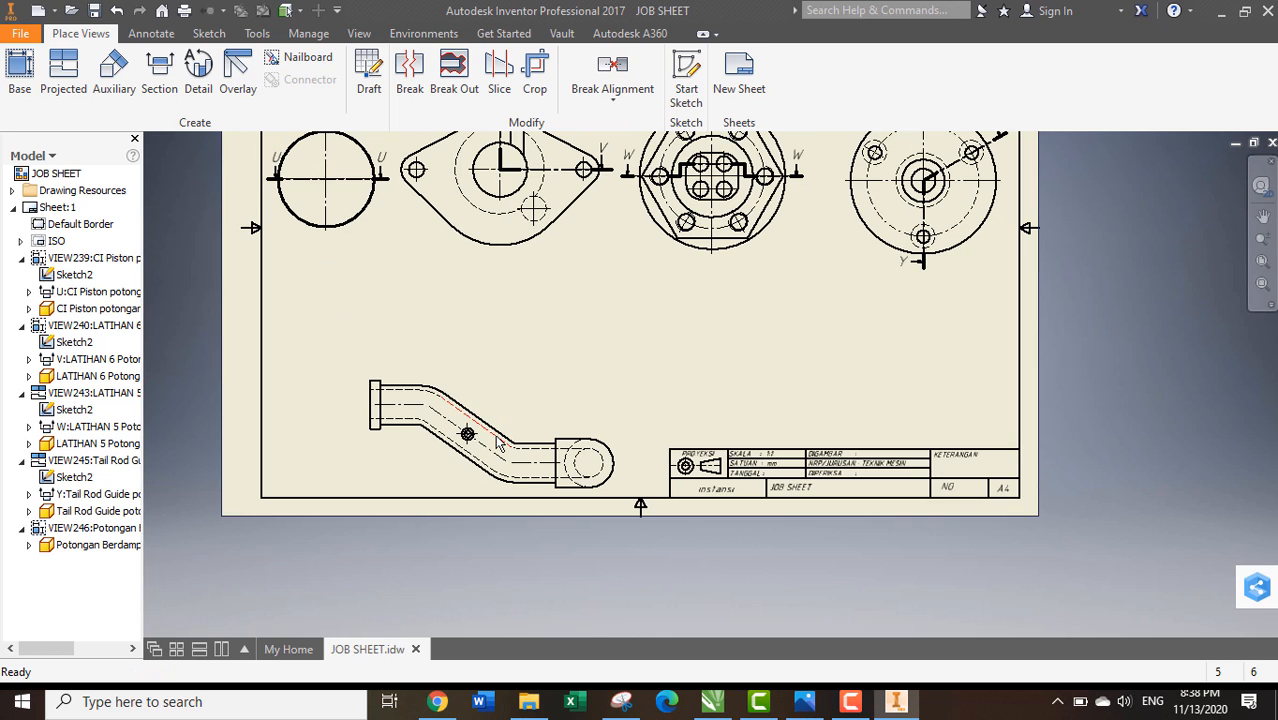
scroll(495, 443, "up", 3)
scroll(535, 432, "down", 2)
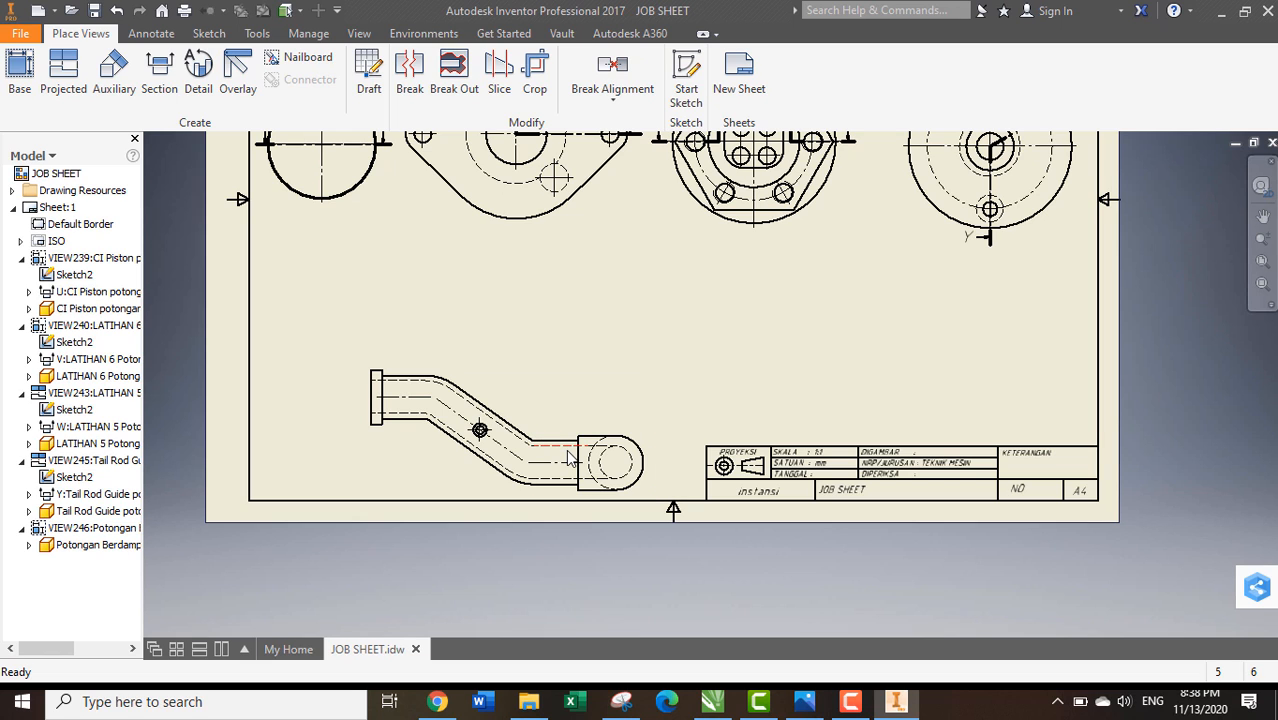
left_click(804, 703)
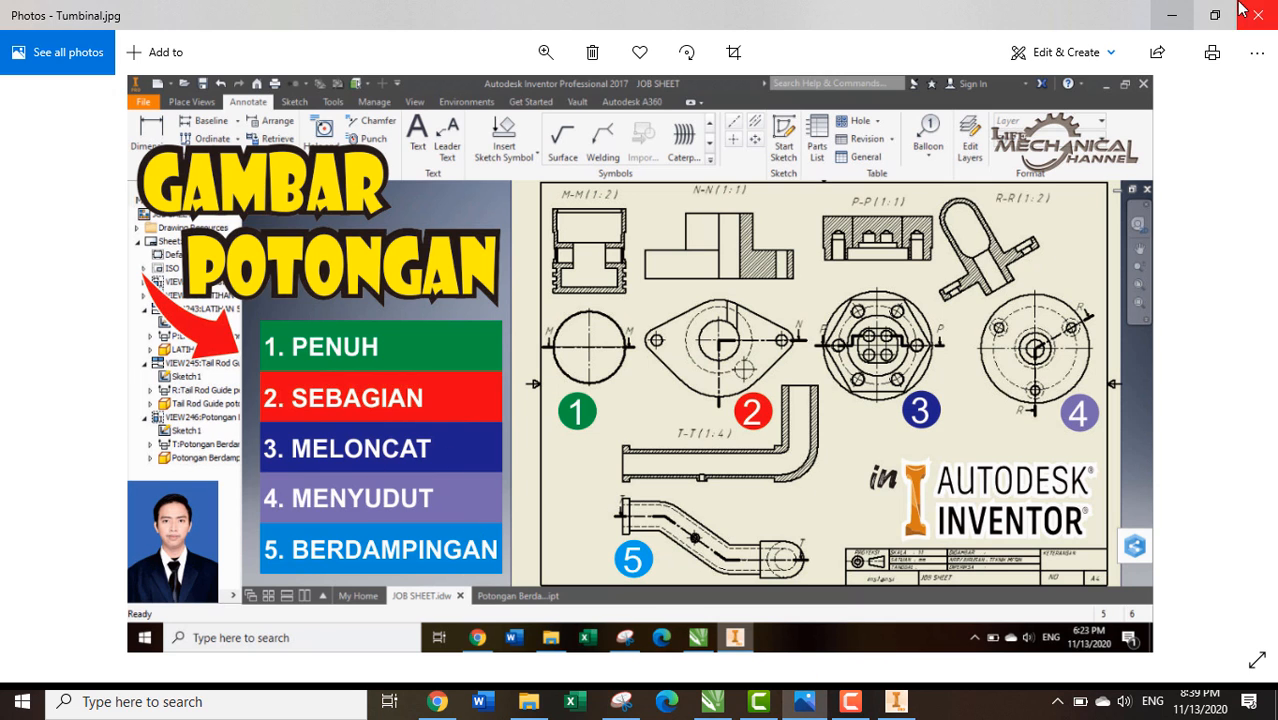
Switch back to the JOB SHEET drawing in Inventor and examine the bent pipe view's centre lines and small hole
left_click(1172, 15)
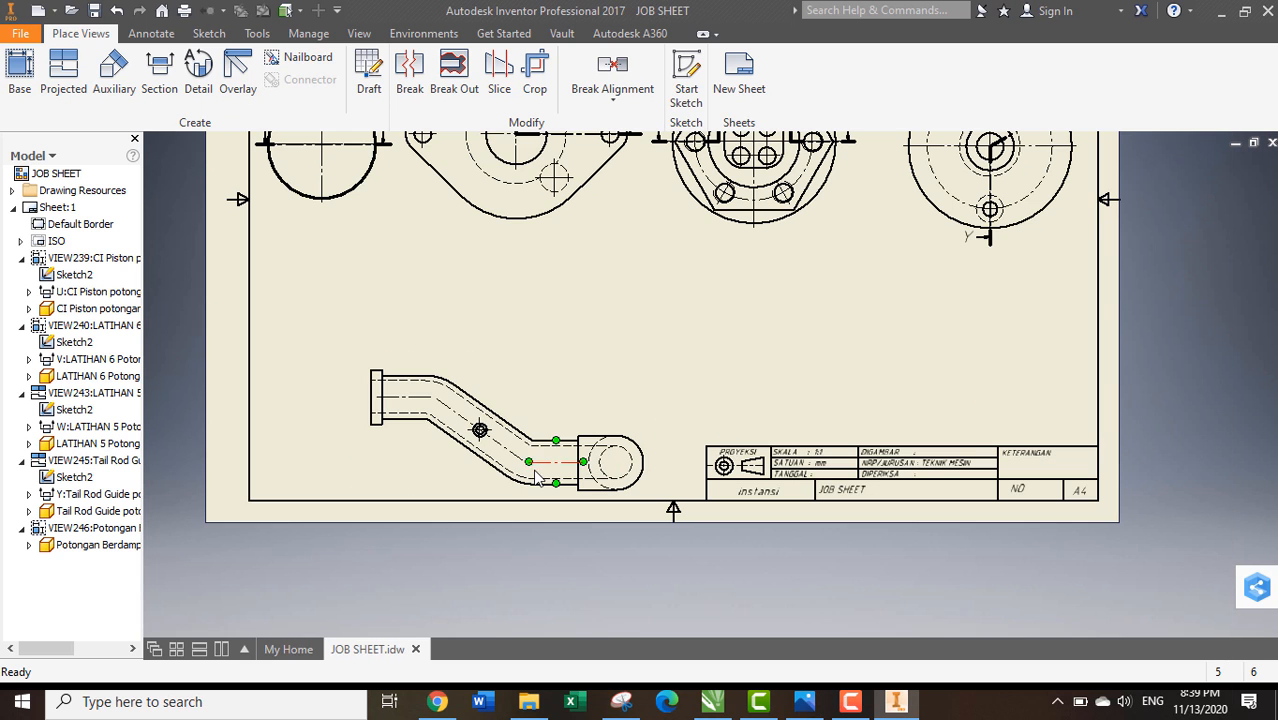
scroll(480, 430, "up", 3)
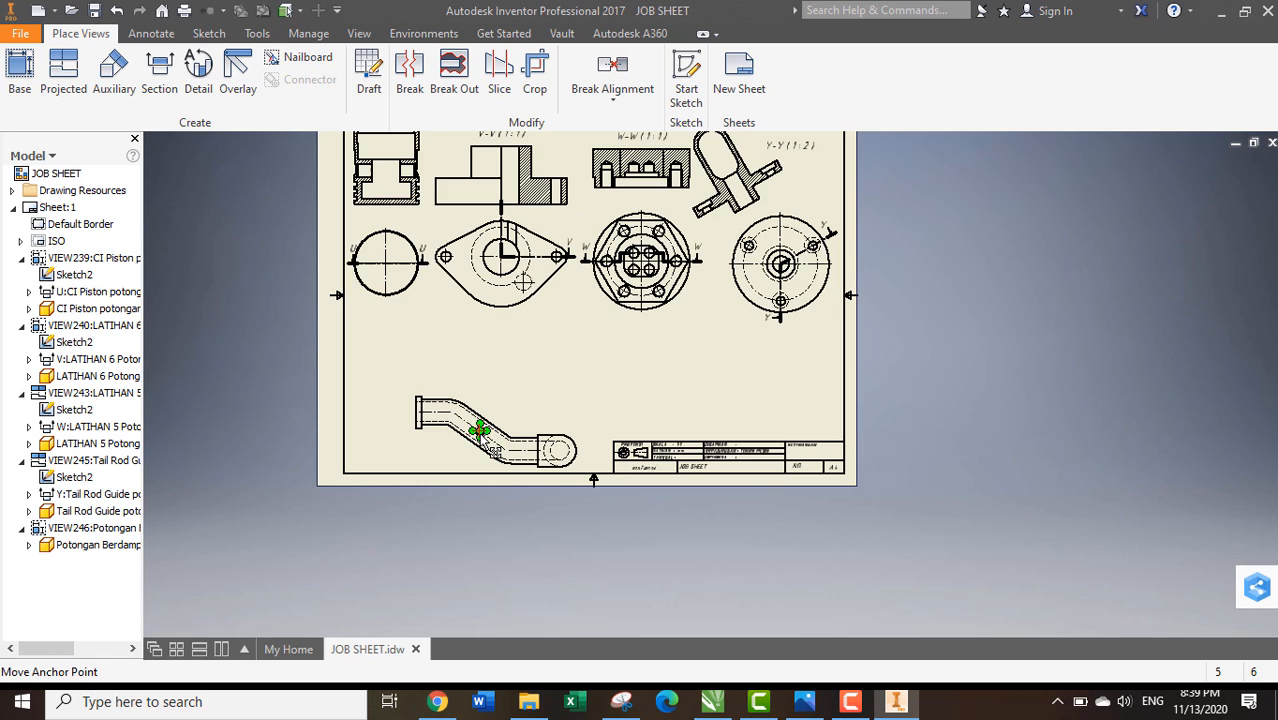
scroll(494, 450, "down", 2)
scroll(507, 442, "down", 3)
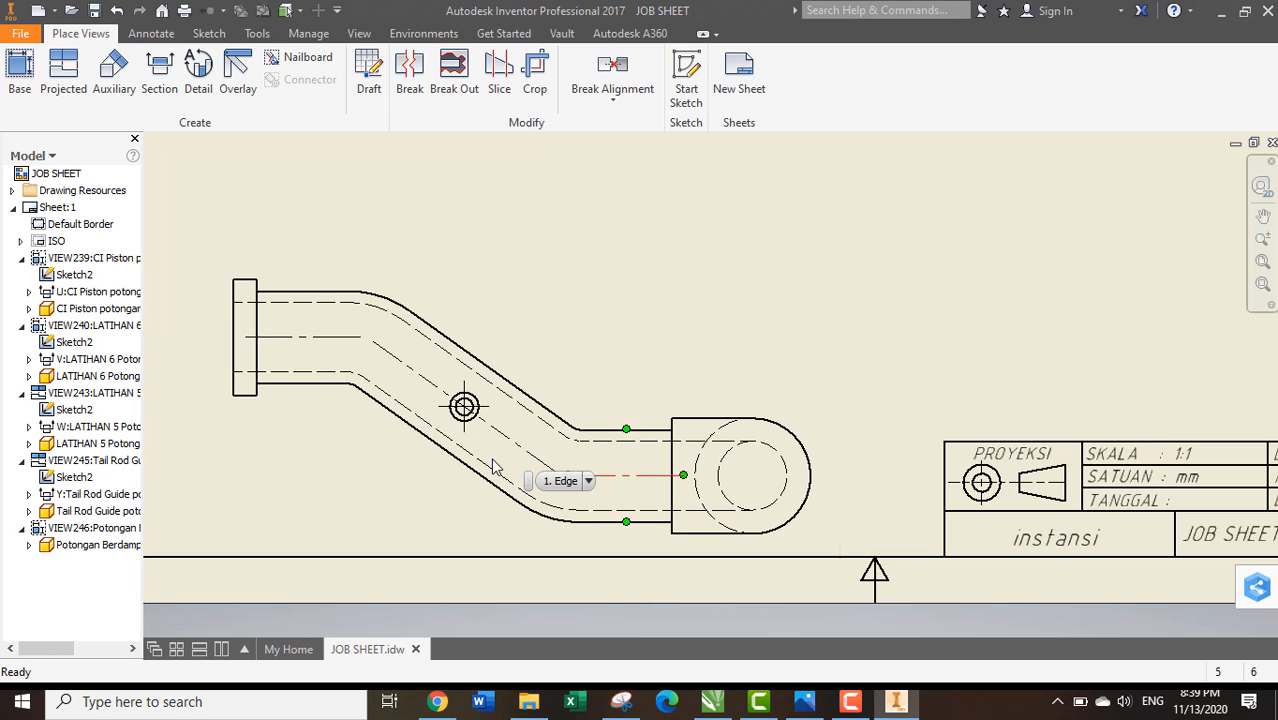
scroll(525, 470, "down", 2)
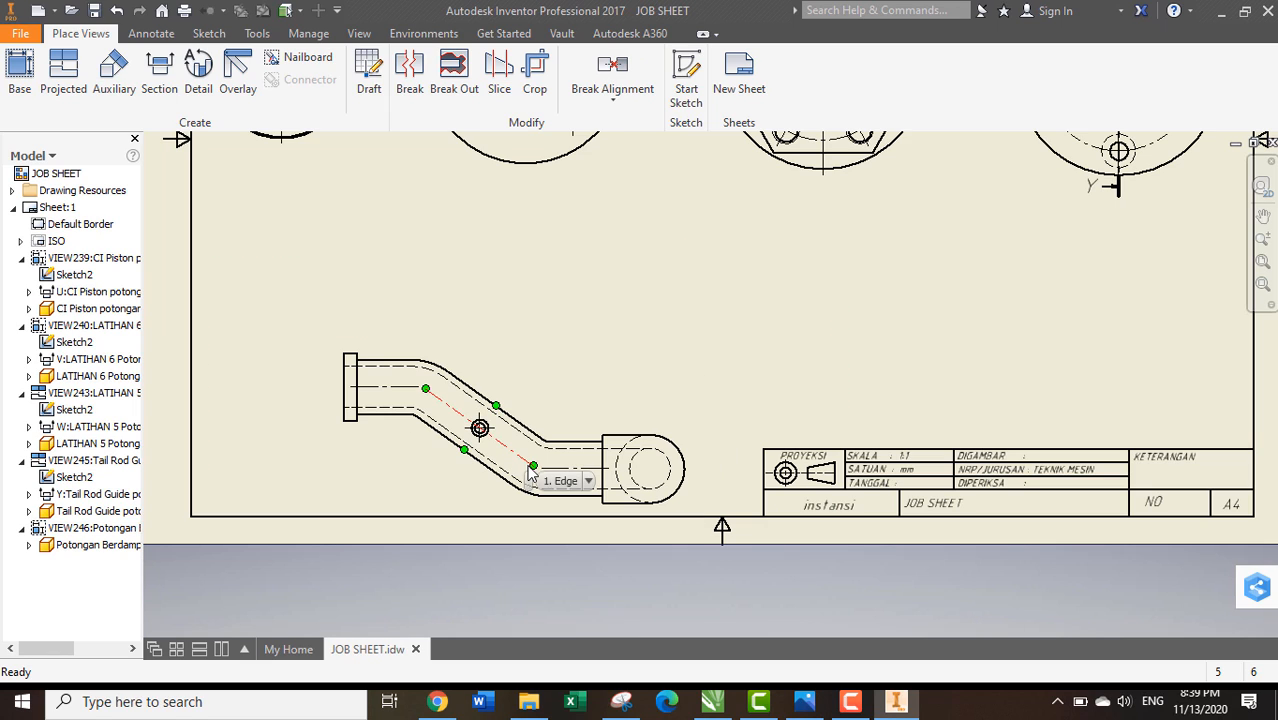
Draw a section line on the bent pipe view along its centre line, through both bends and the small hole, extending past both ends
left_click(176, 65)
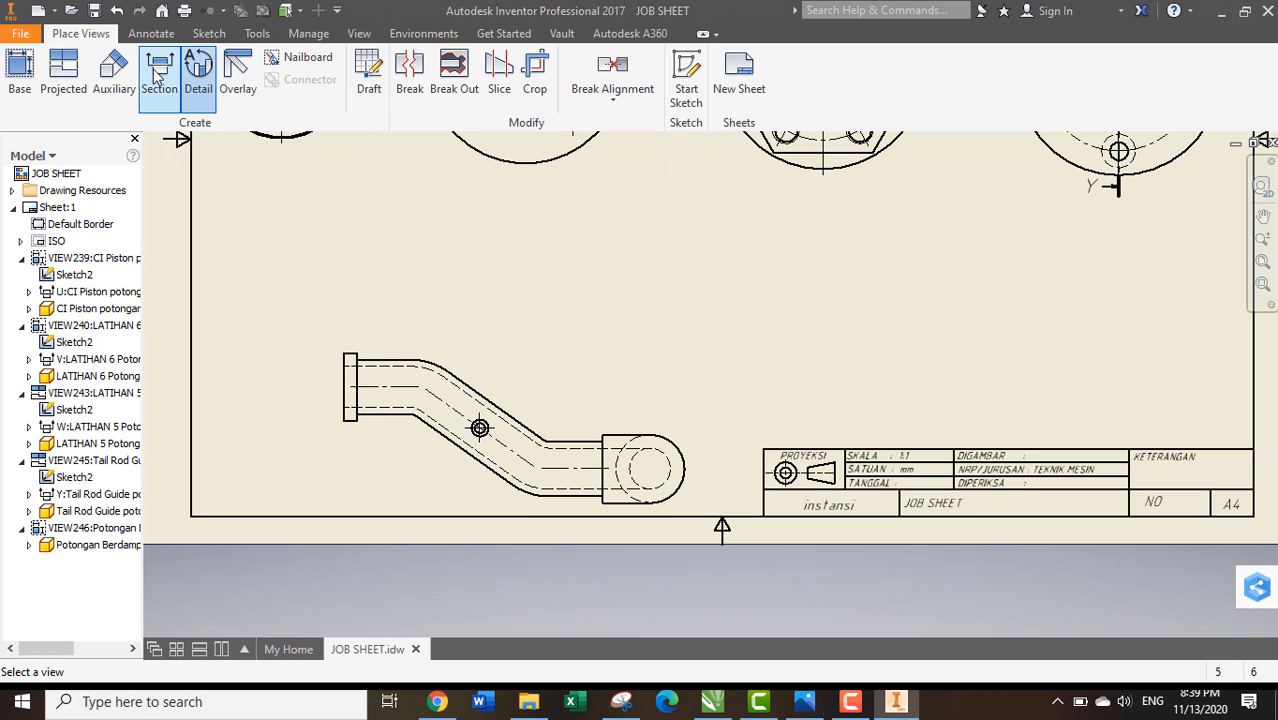
left_click(155, 72)
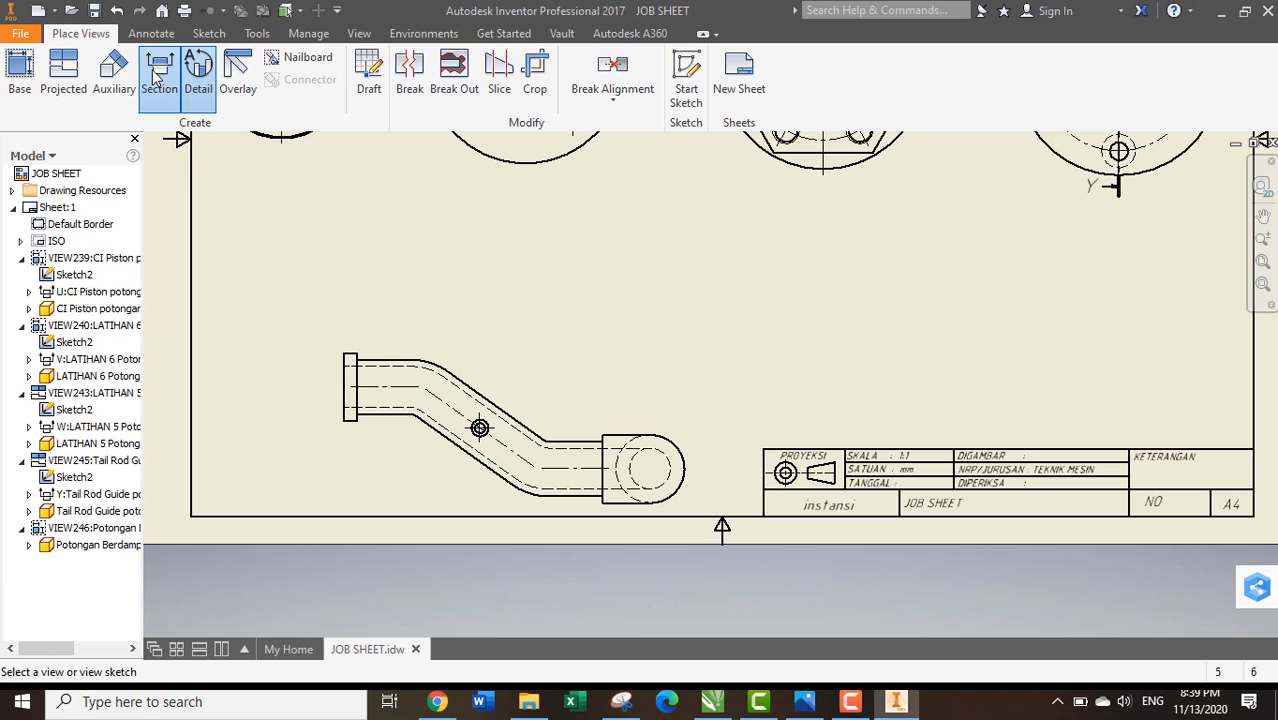
left_click(395, 479)
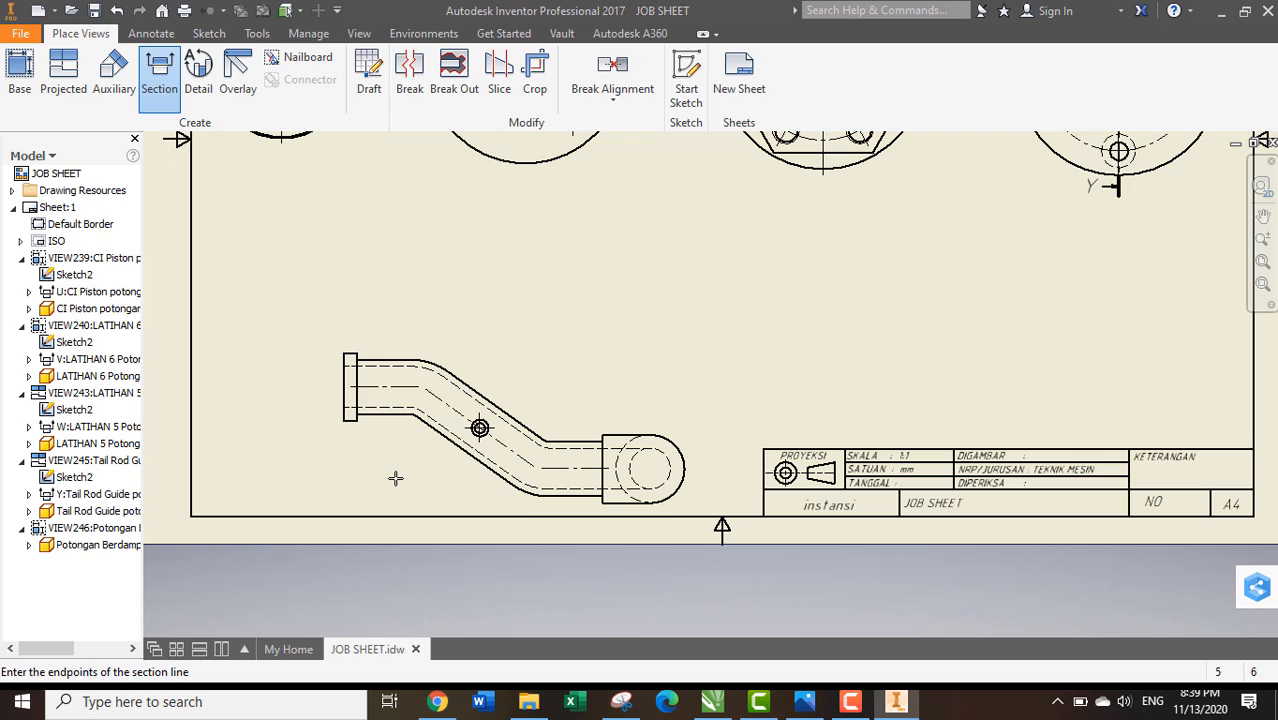
left_click(319, 387)
scroll(426, 391, "down", 3)
scroll(426, 391, "up", 4)
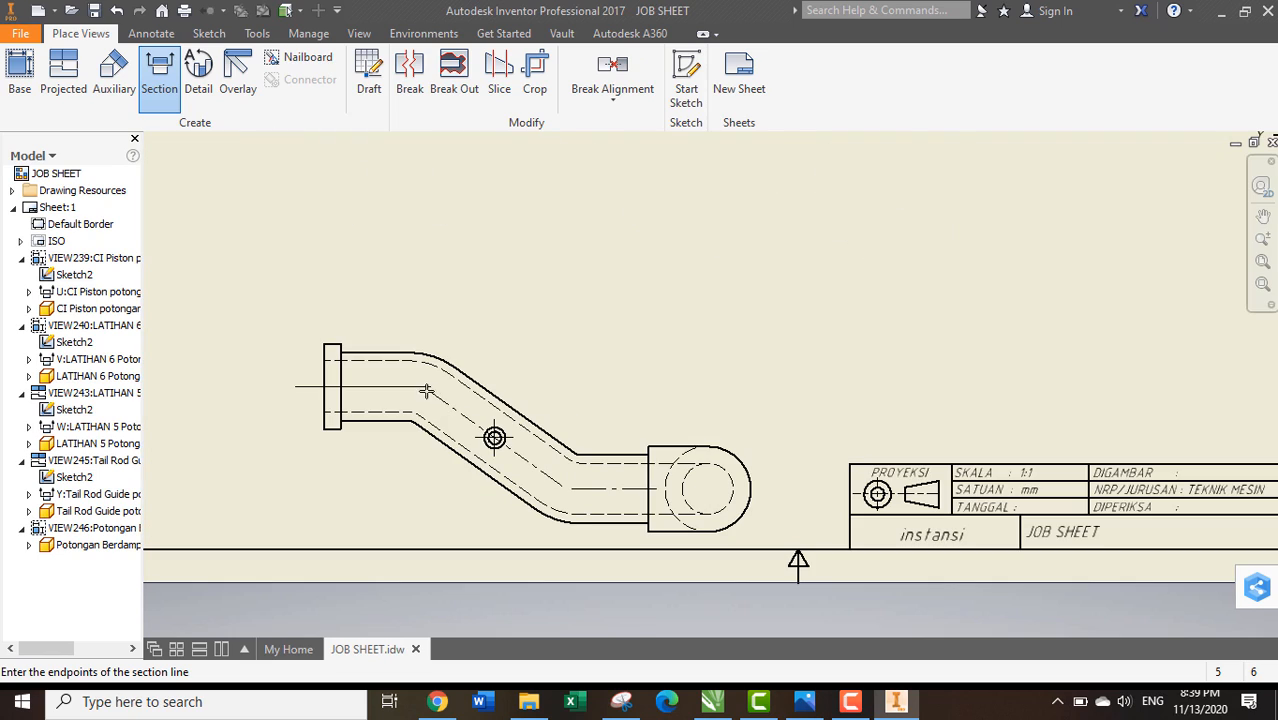
left_click(423, 387)
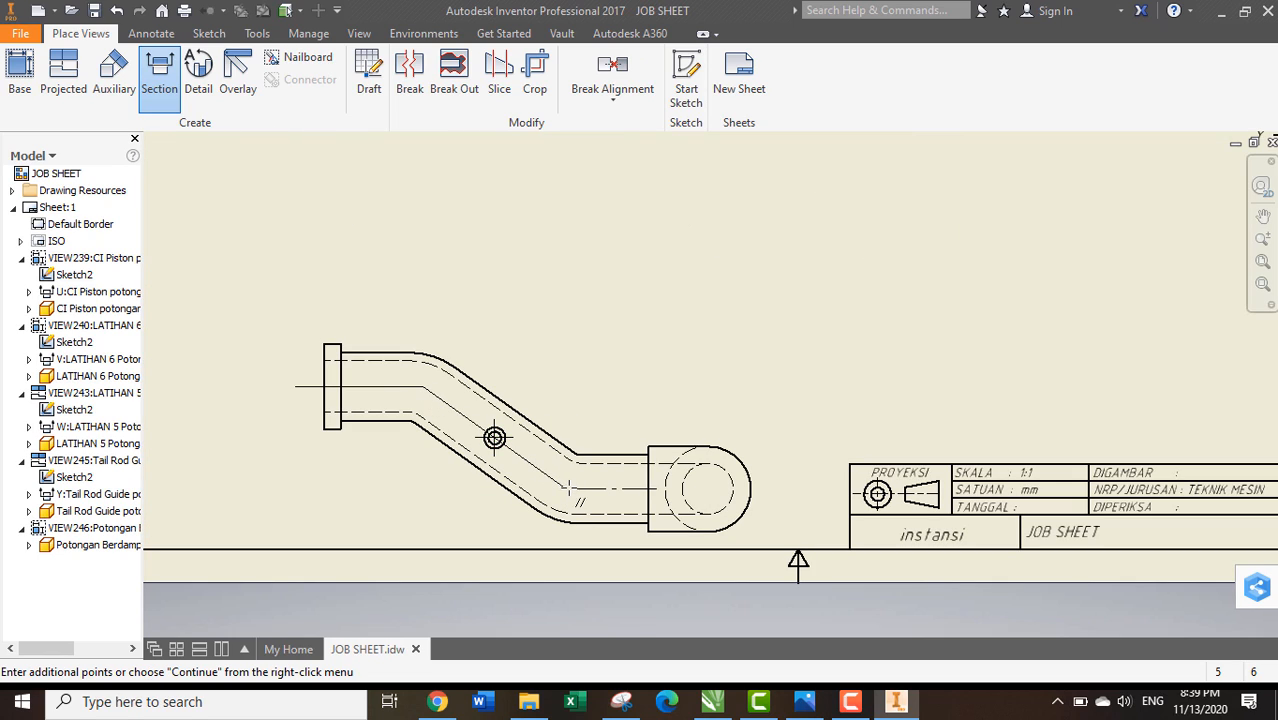
left_click(569, 487)
right_click(762, 489)
left_click(848, 491)
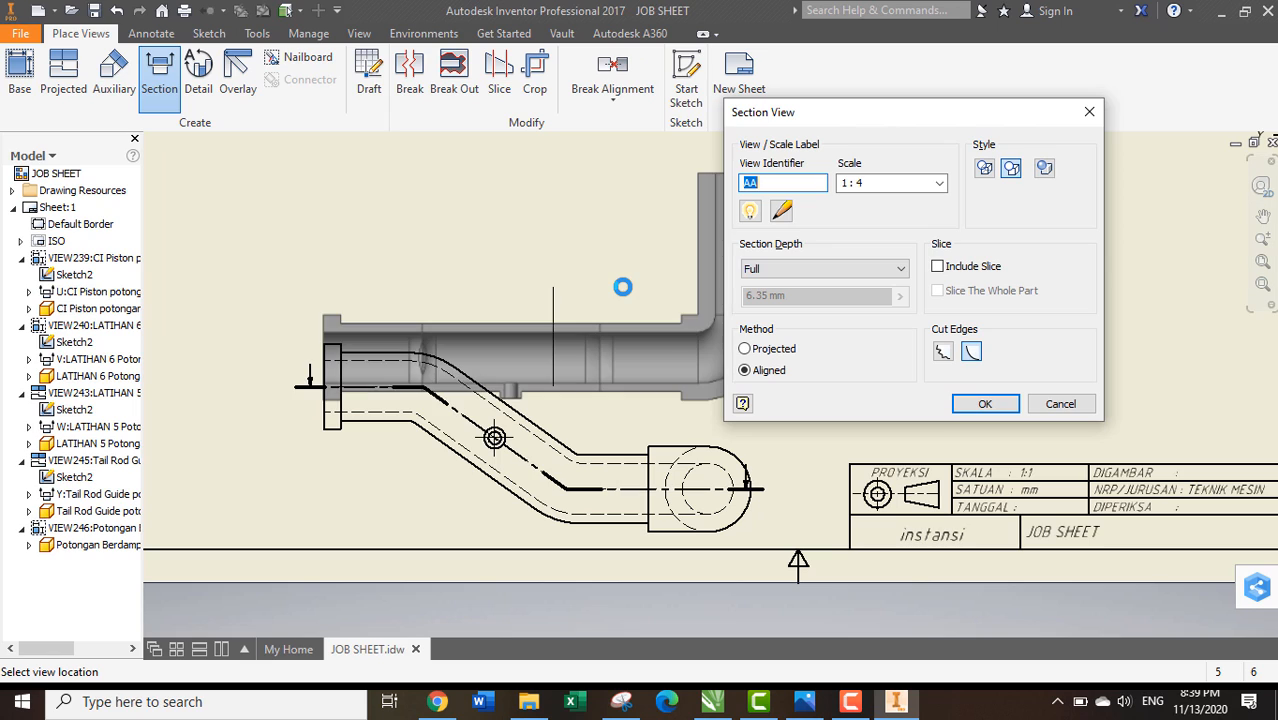
Place the bent pipe's full-depth aligned section view at 1:4 scale above its parent, and move its label just above the horizontal pipe run
middle_click_drag(615, 210, 620, 315)
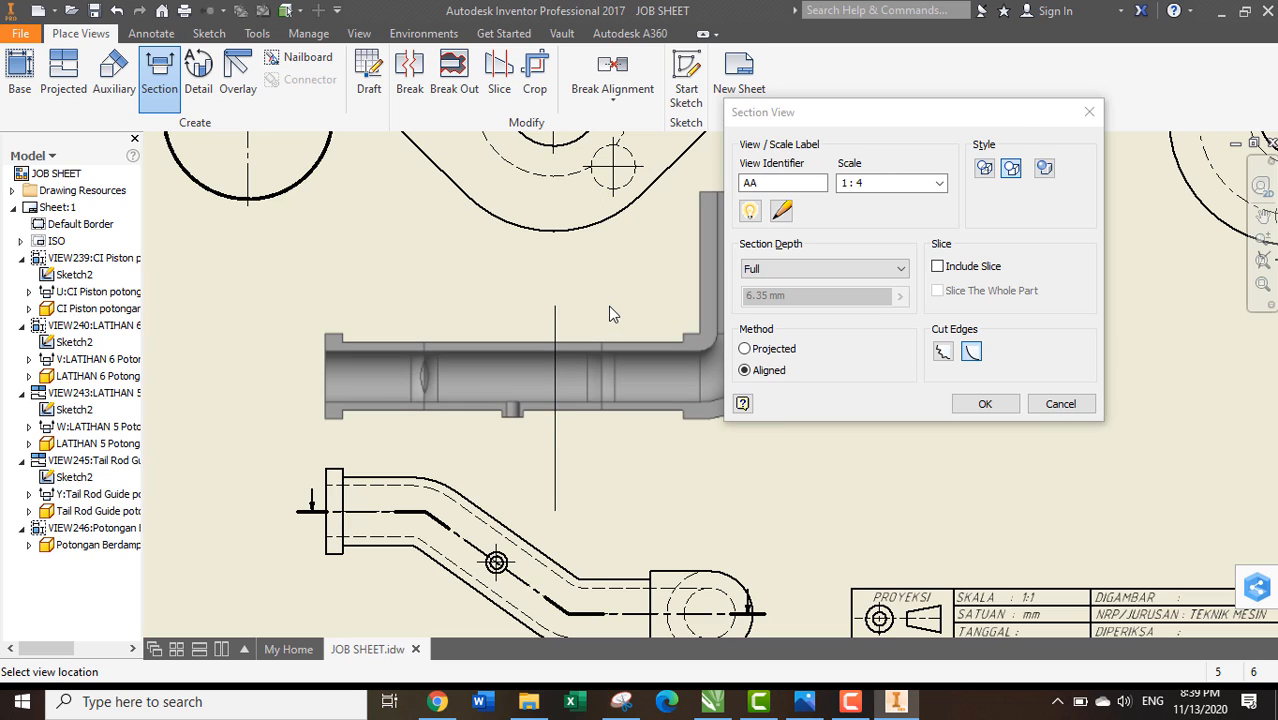
left_click(551, 313)
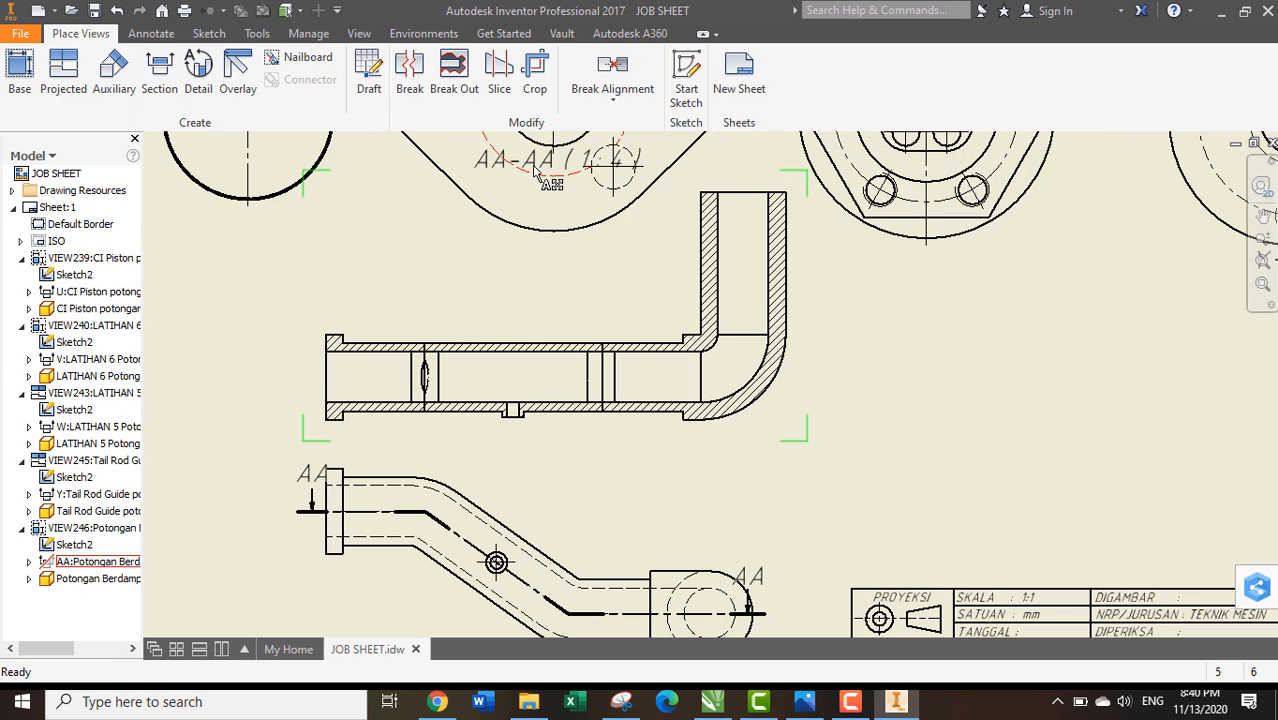
left_click_drag(537, 172, 523, 304)
Examine the hatched walls and small hole in the pipe's section view against its section line, and review the whole sheet
scroll(668, 408, "down", 3)
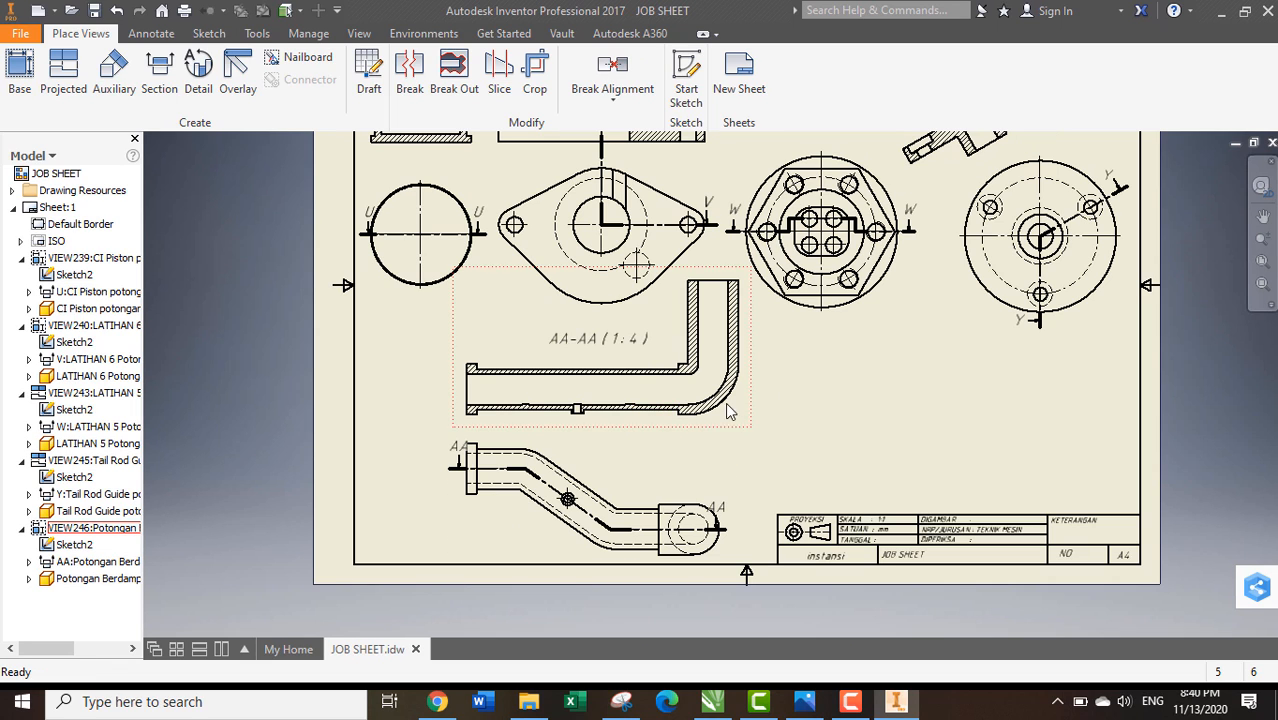
scroll(604, 409, "up", 3)
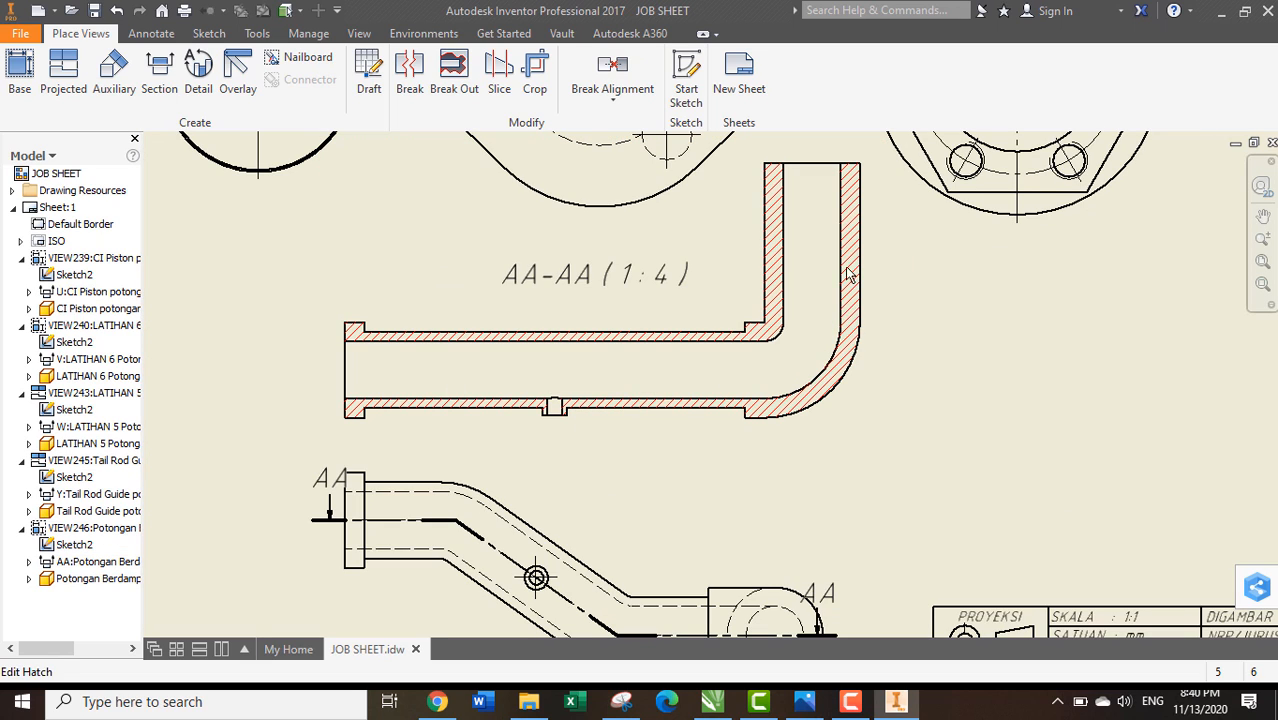
middle_click_drag(650, 413, 607, 295)
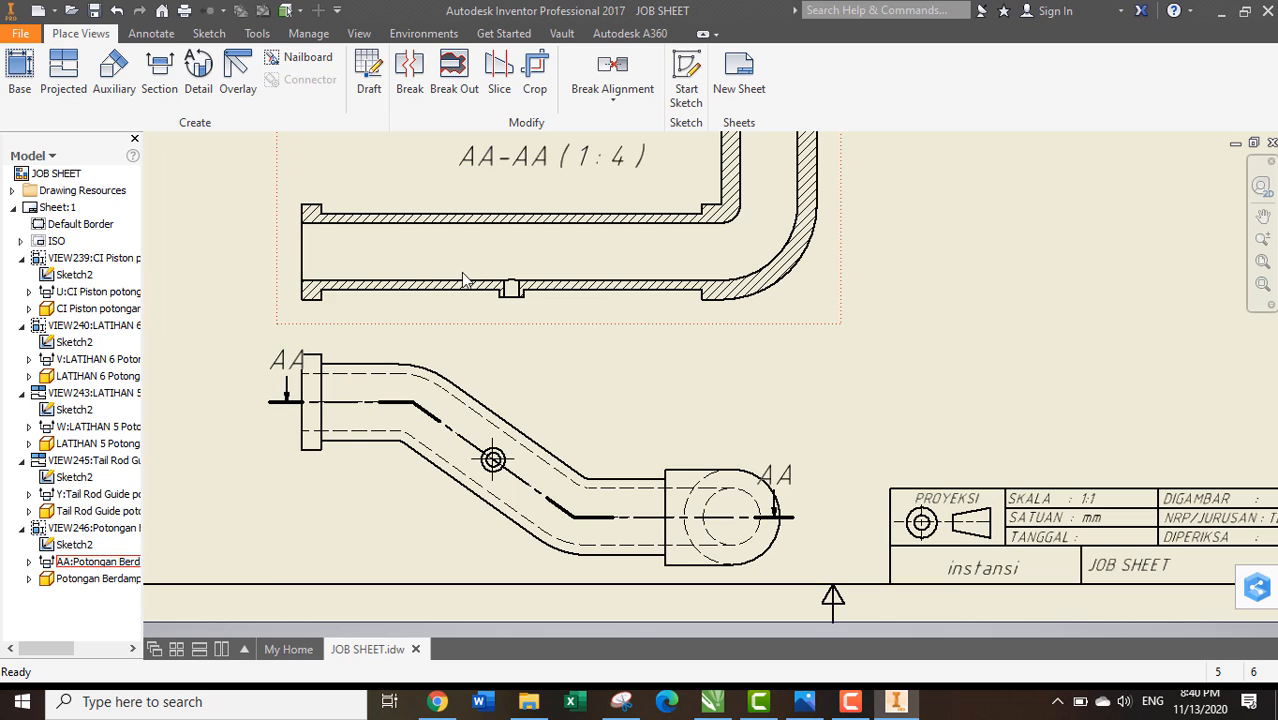
scroll(511, 245, "down", 3)
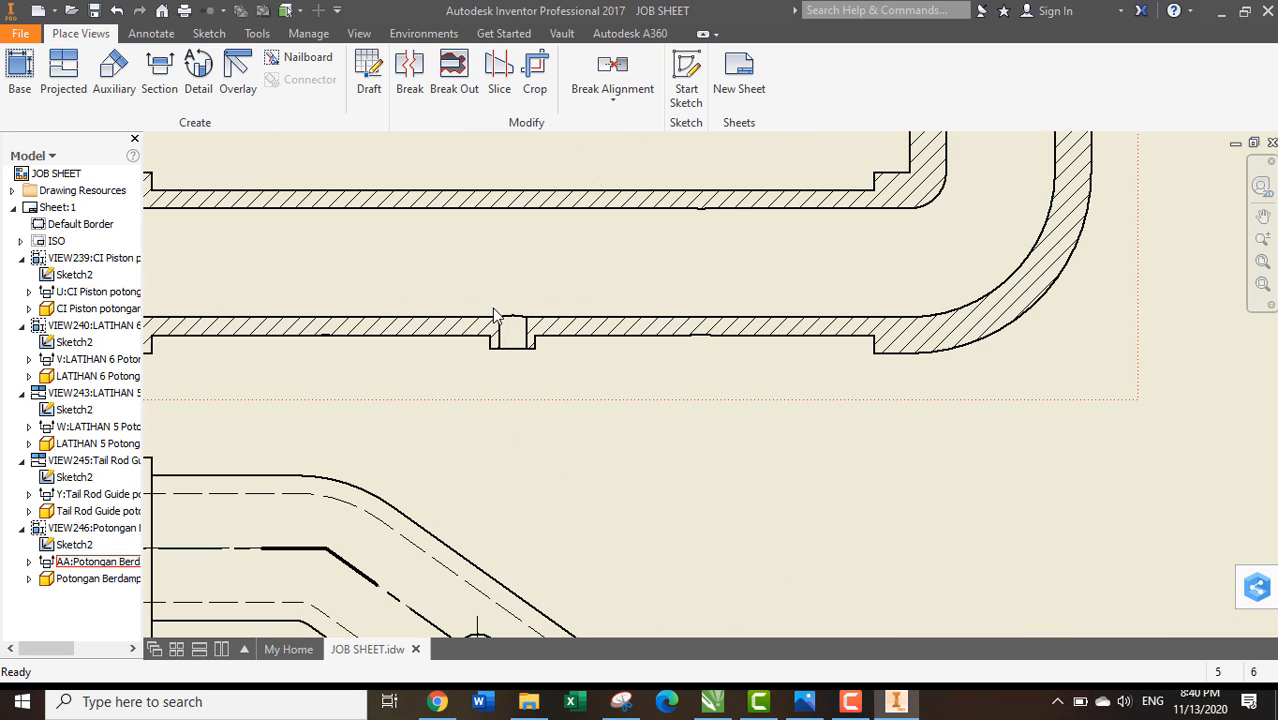
scroll(591, 354, "up", 3)
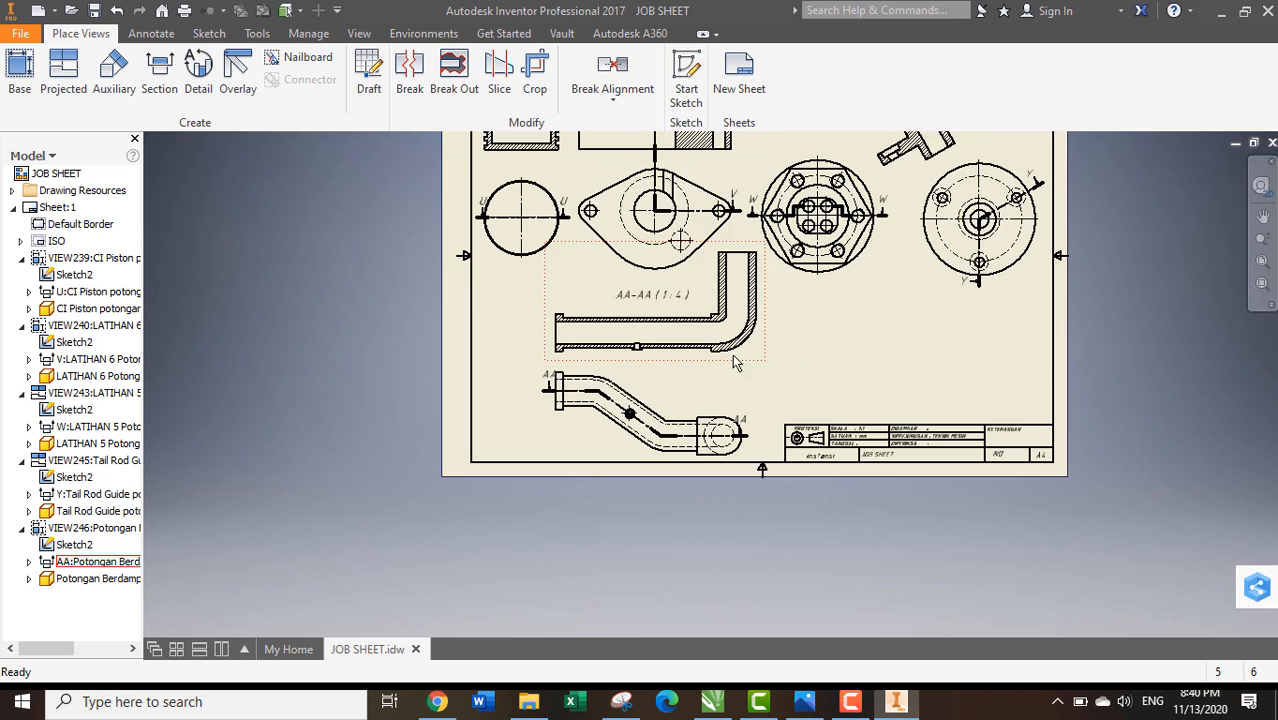
mouse_move(735, 362)
middle_mouse_down()
mouse_move(742, 371)
mouse_move(645, 457)
middle_mouse_up()
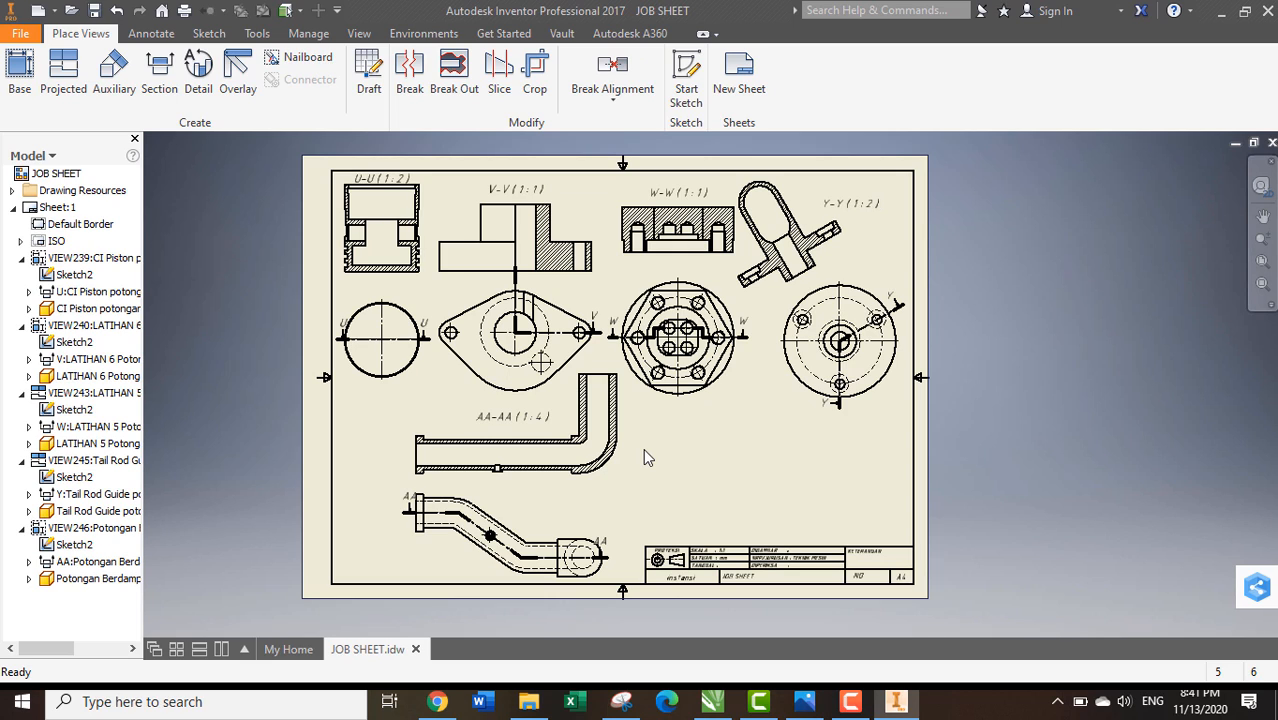
left_click(852, 703)
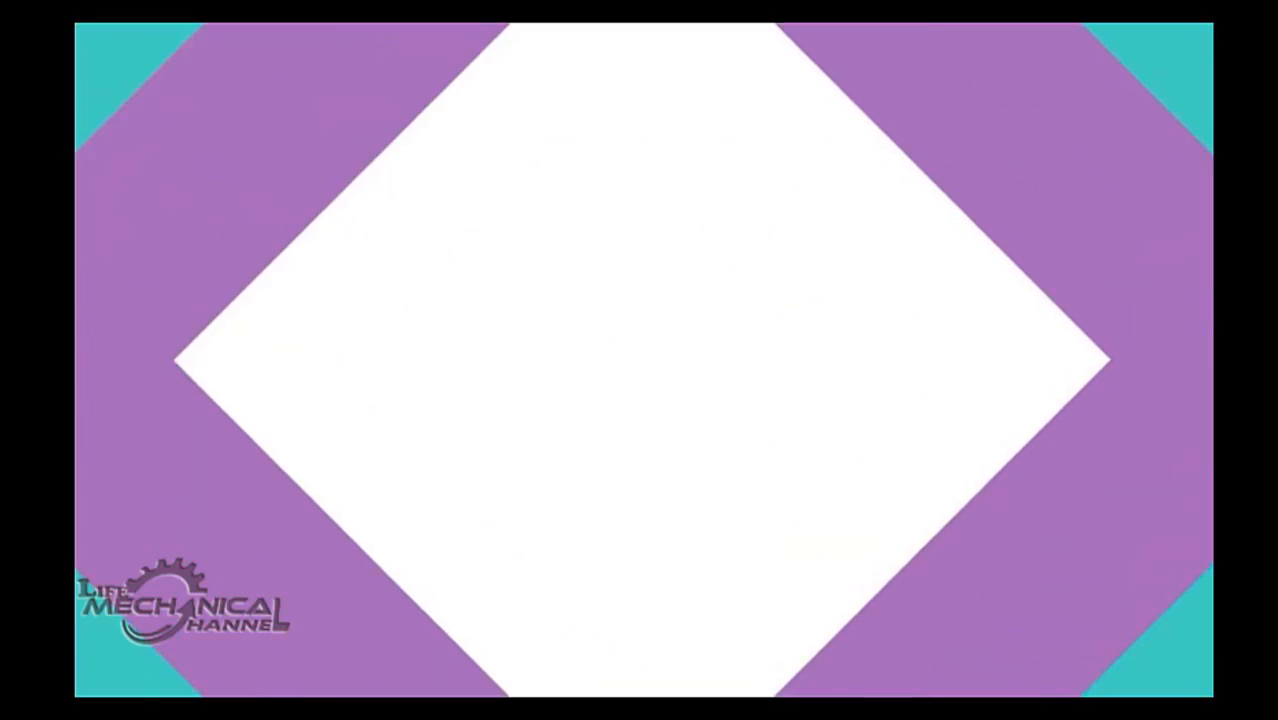